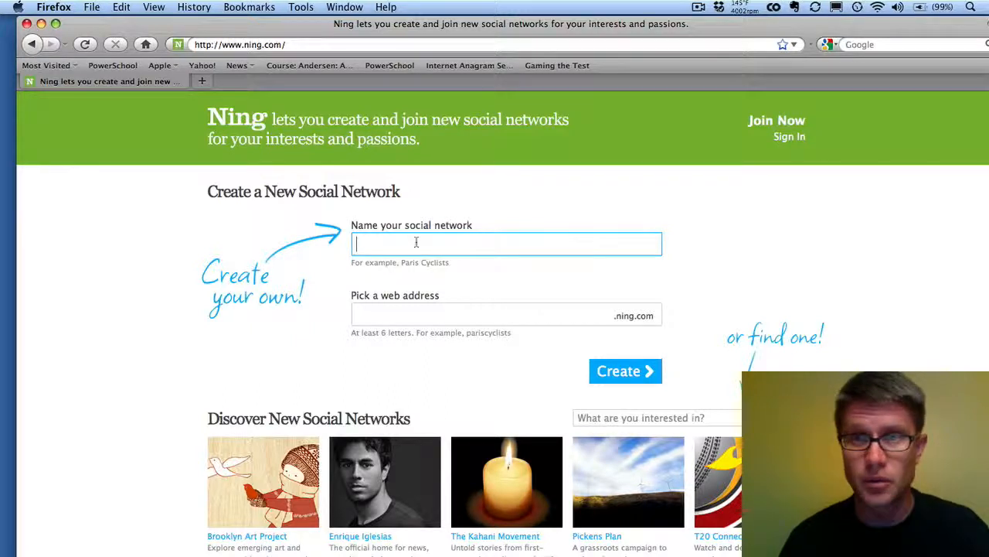
# Step: Sign in with the account e-mail and password, then start creating a new social network
pyautogui.click(792, 139)
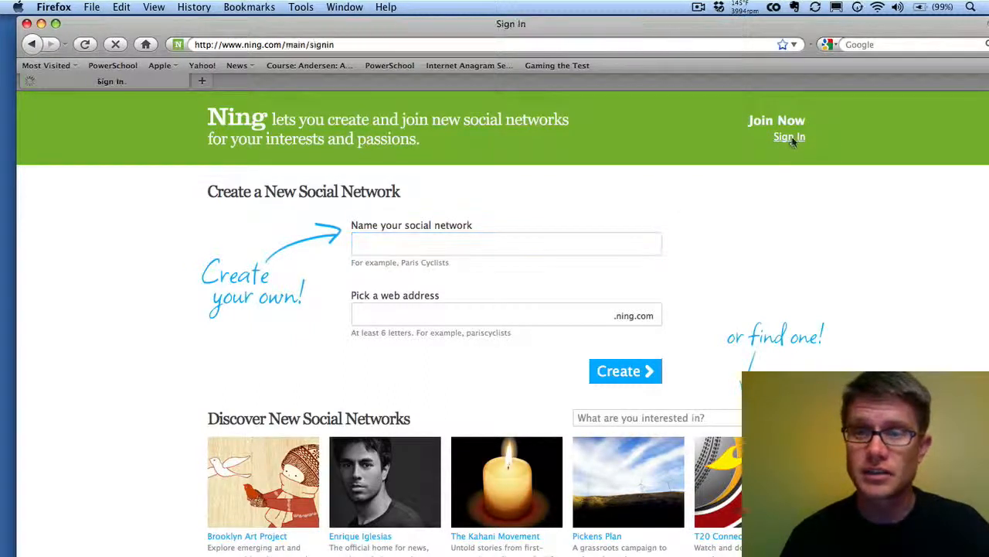
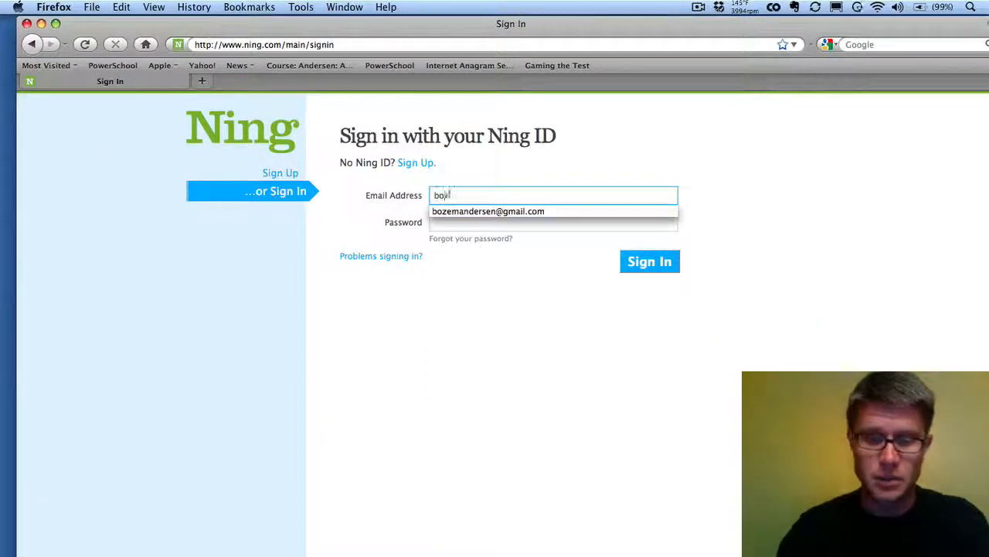
pyautogui.press('Down')
pyautogui.press('Tab')
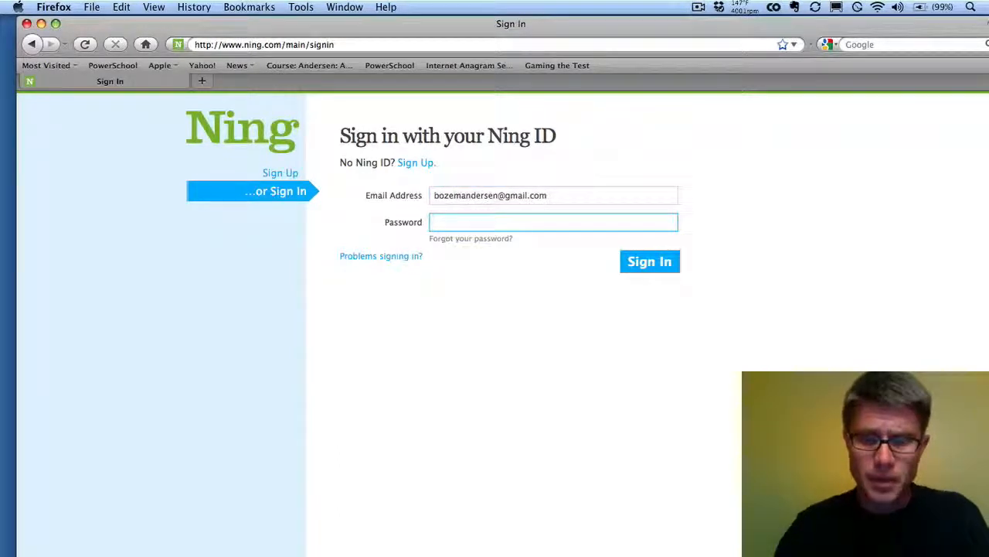
pyautogui.write('•••••••••')
pyautogui.press('Return')
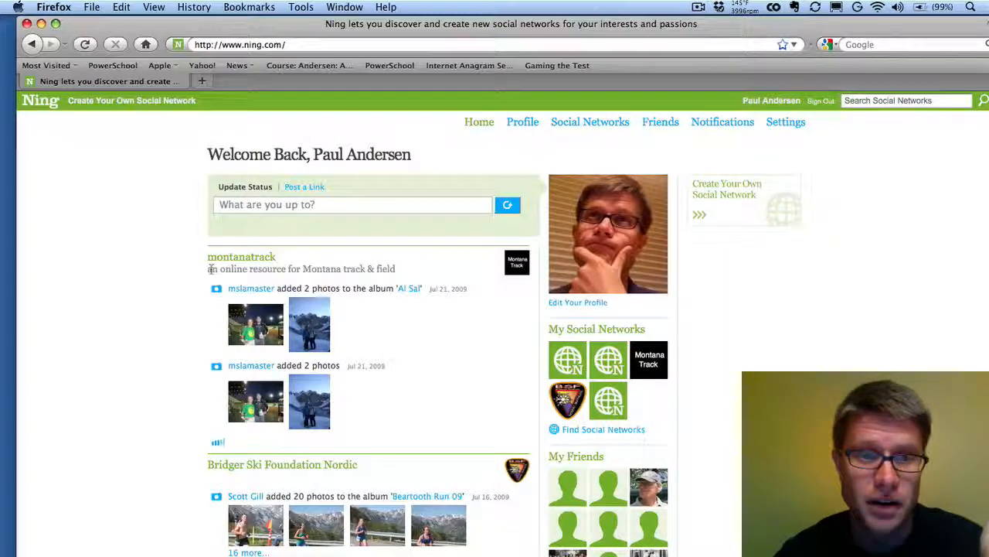
pyautogui.click(742, 207)
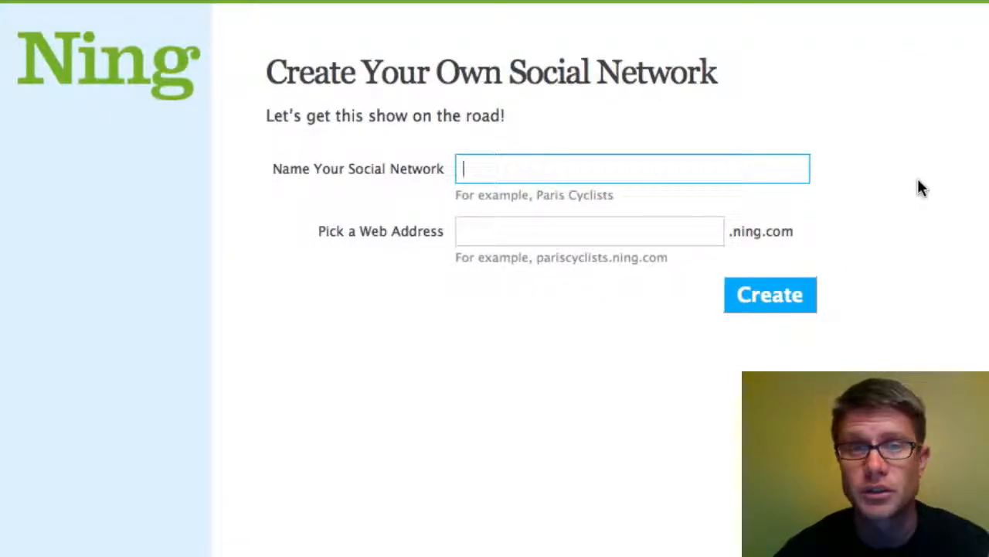
# Step: Create the network 'Educational Screencasts' at educationalscreencasts.ning.com
pyautogui.write('Educa')
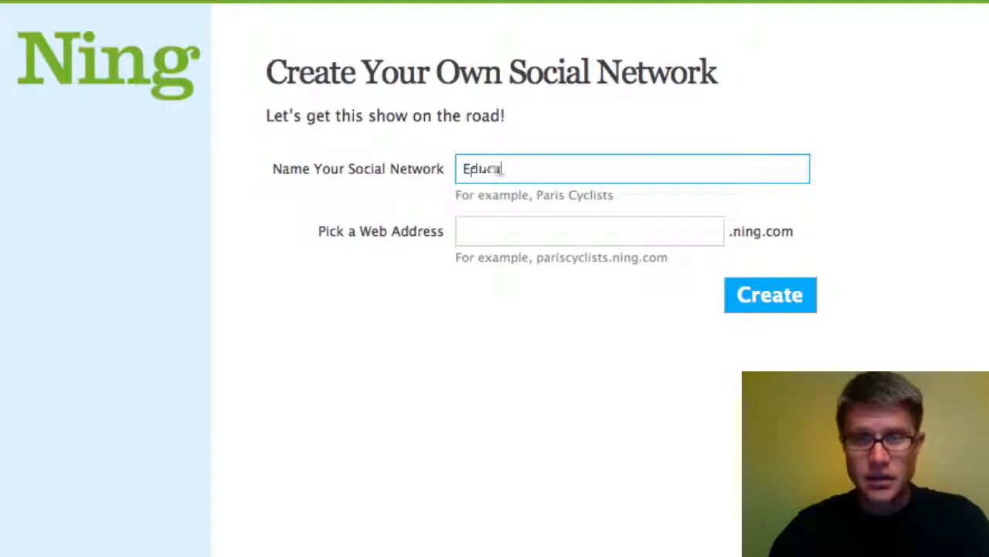
pyautogui.write('tional Sc')
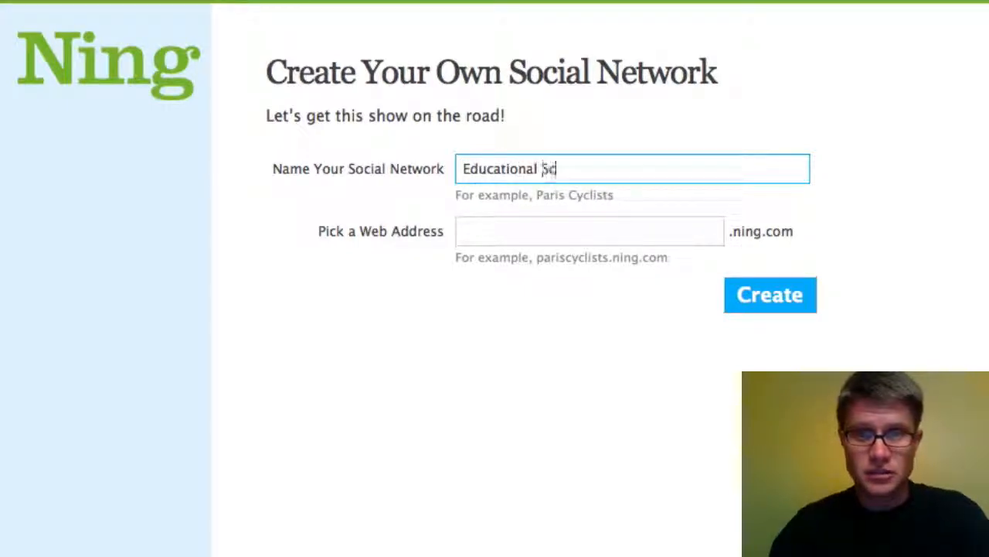
pyautogui.write('reencast')
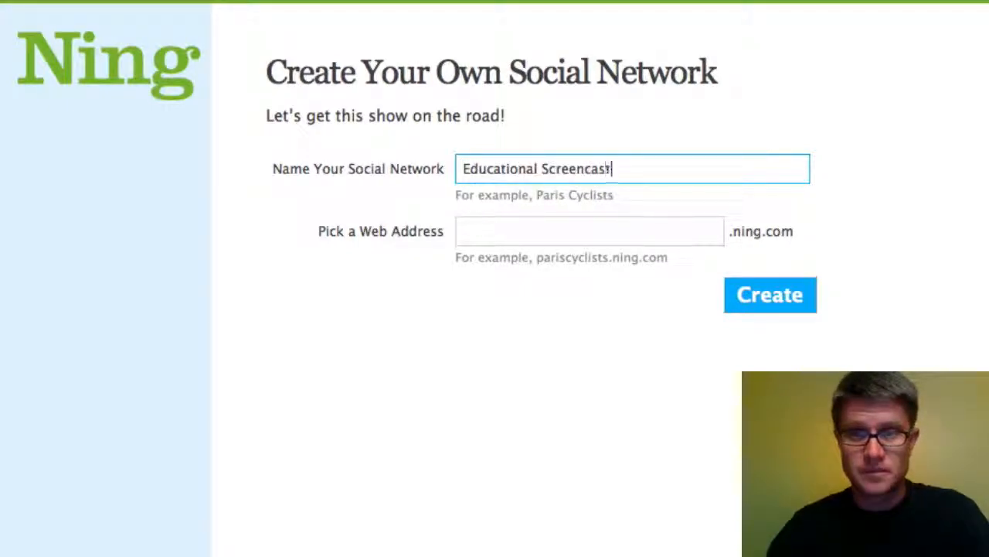
pyautogui.write('s')
pyautogui.press('Tab')
pyautogui.write('e')
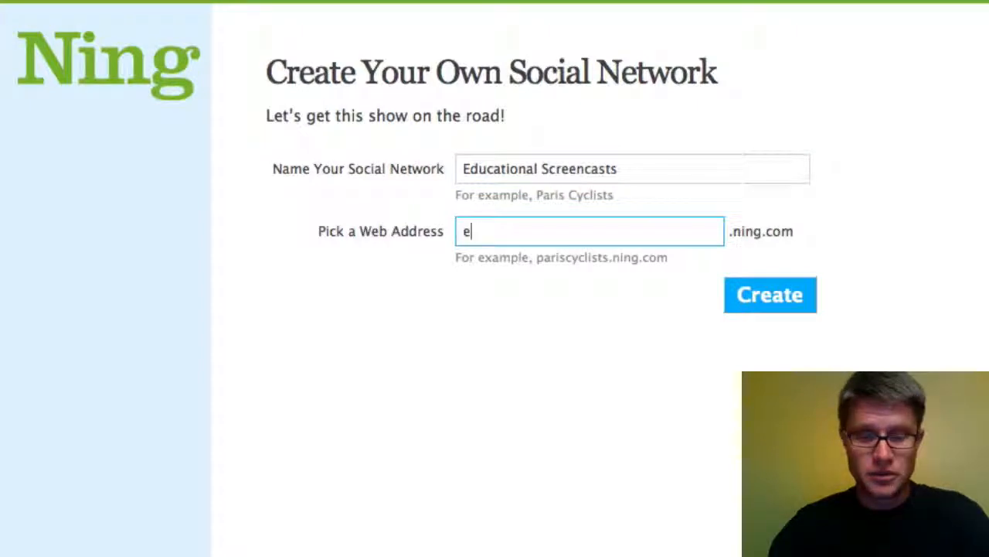
pyautogui.write('ducational')
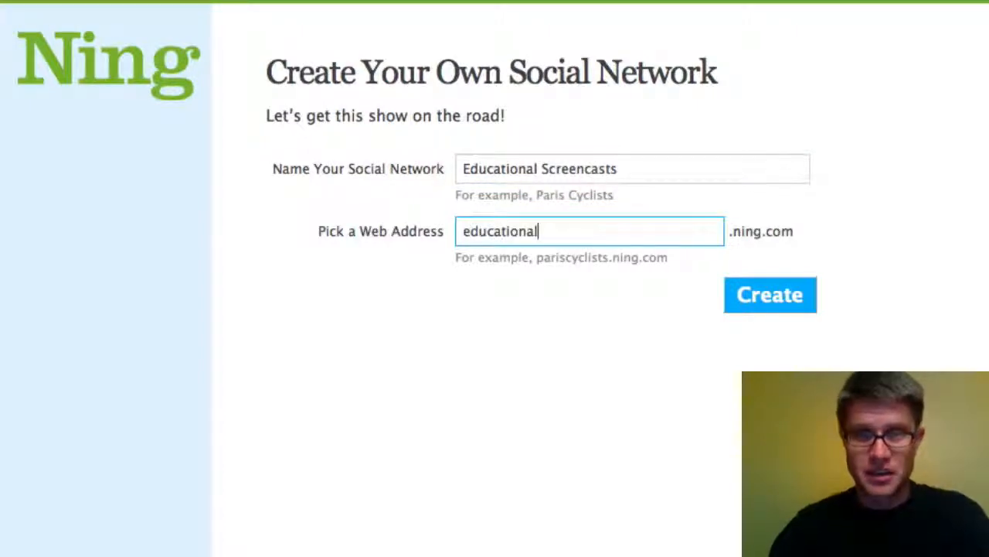
pyautogui.write('screencasts')
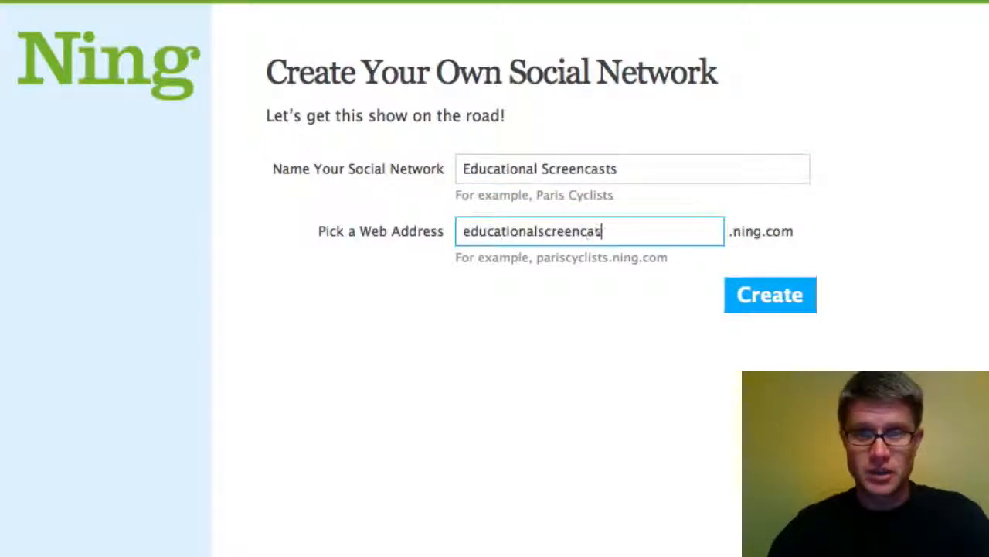
pyautogui.click(802, 298)
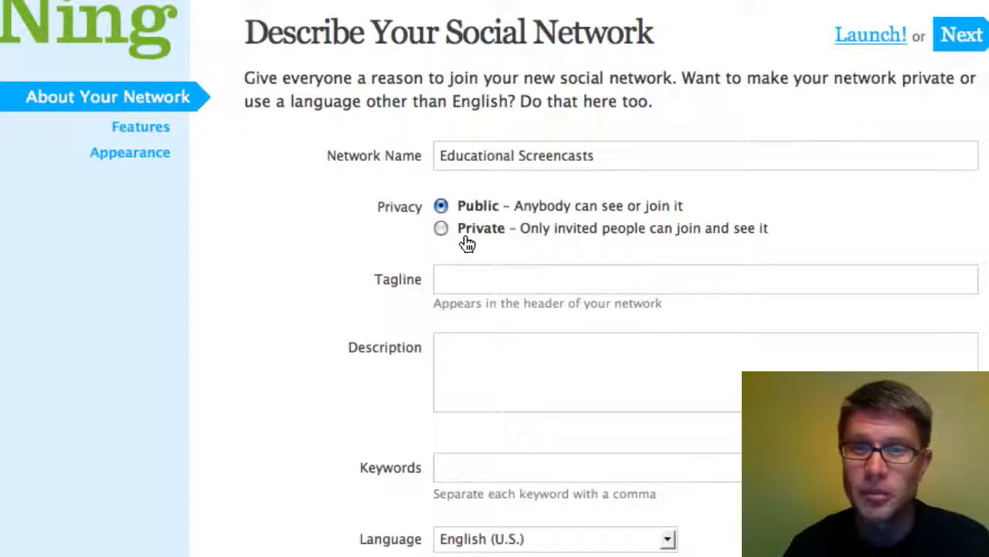
# Step: Enter the tagline 'Educational screencasts of effective technology' and keywords technology, screencasts and the author's name
pyautogui.click(456, 280)
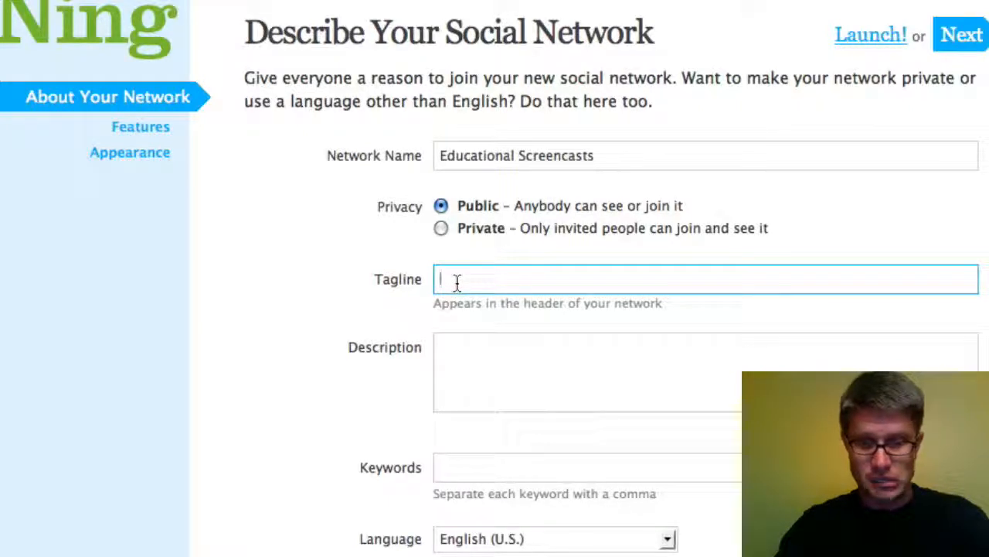
pyautogui.write('Educati')
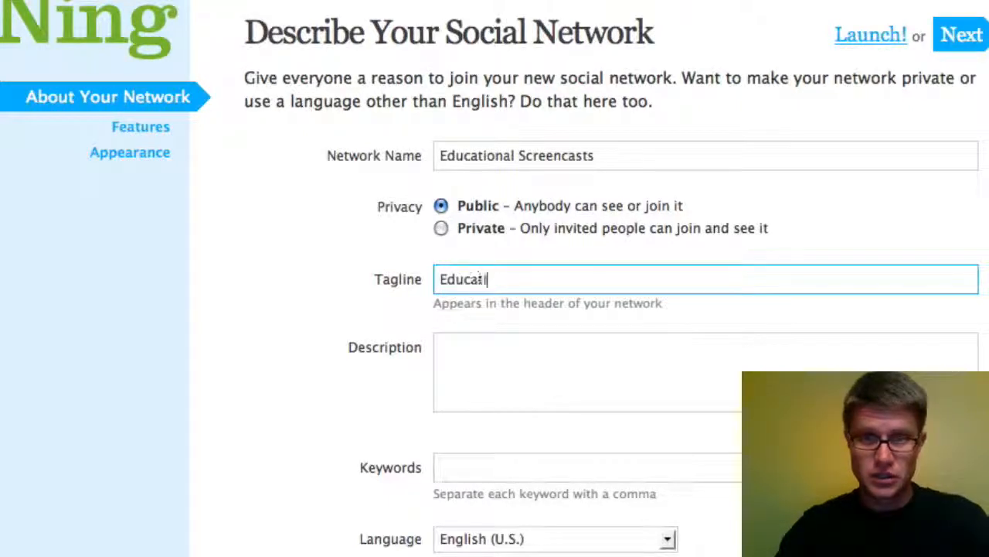
pyautogui.write('onal screenc')
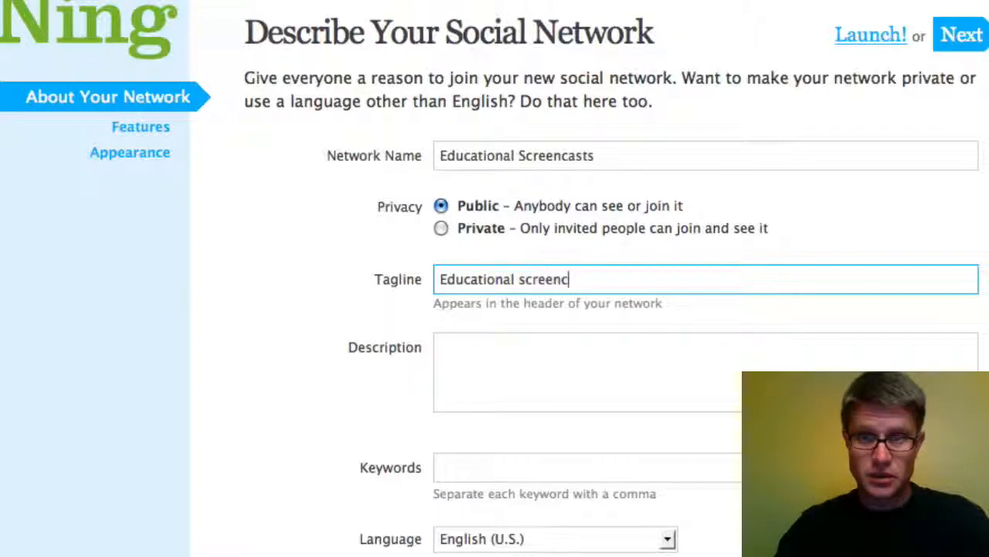
pyautogui.write('asts of ef')
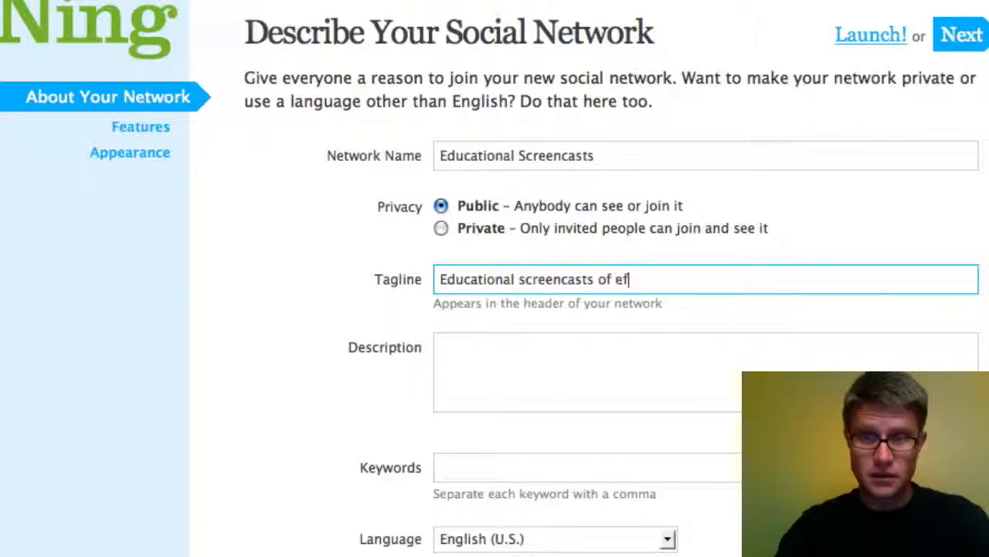
pyautogui.write('fective tec')
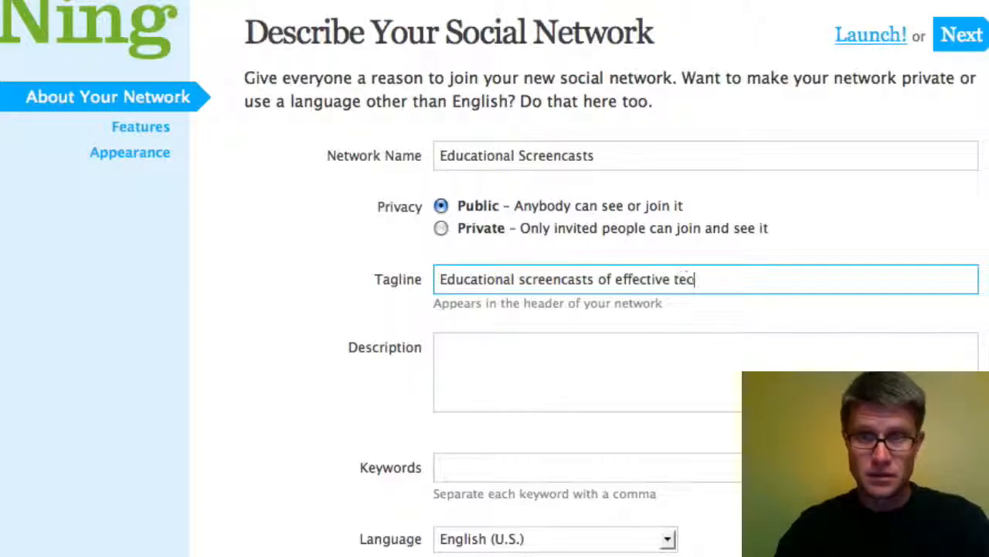
pyautogui.write('hnology')
pyautogui.press('Tab')
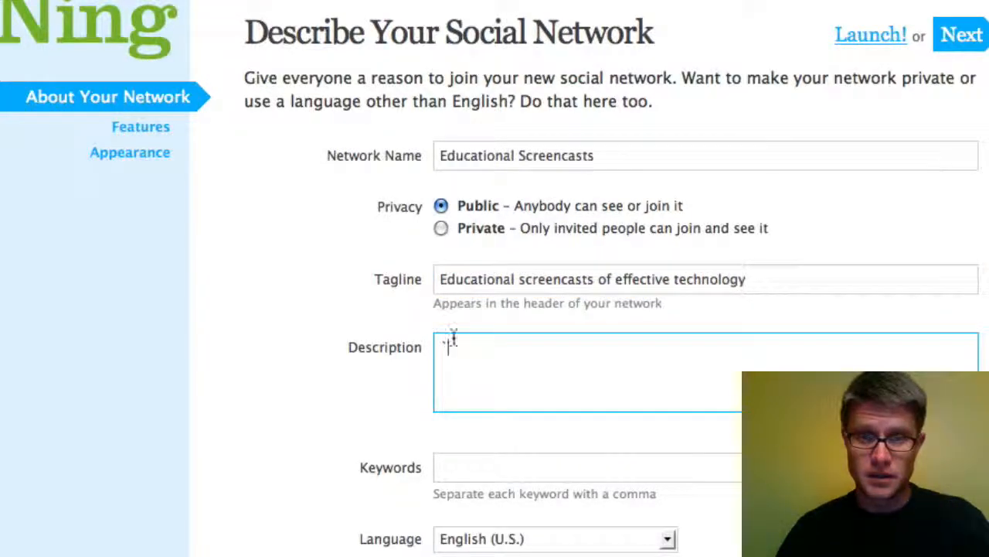
pyautogui.click(469, 469)
pyautogui.write('techn')
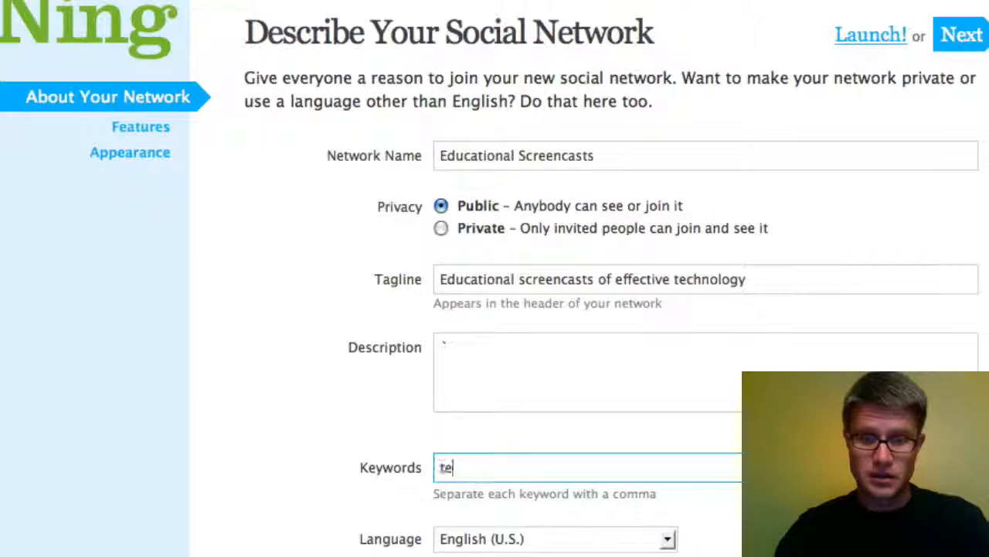
pyautogui.write('ology')
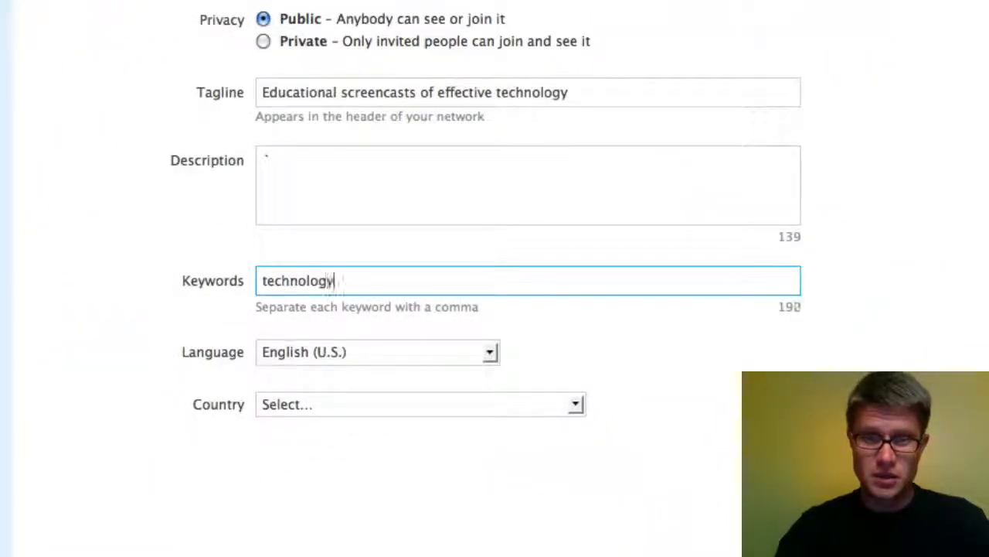
pyautogui.write(', screencasts, ')
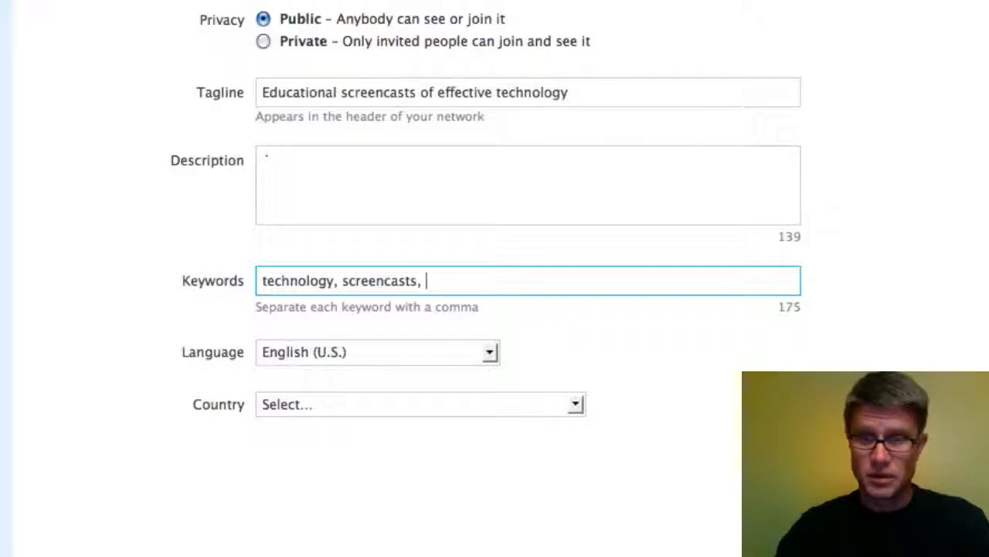
pyautogui.write('Paul')
pyautogui.write('Andersen')
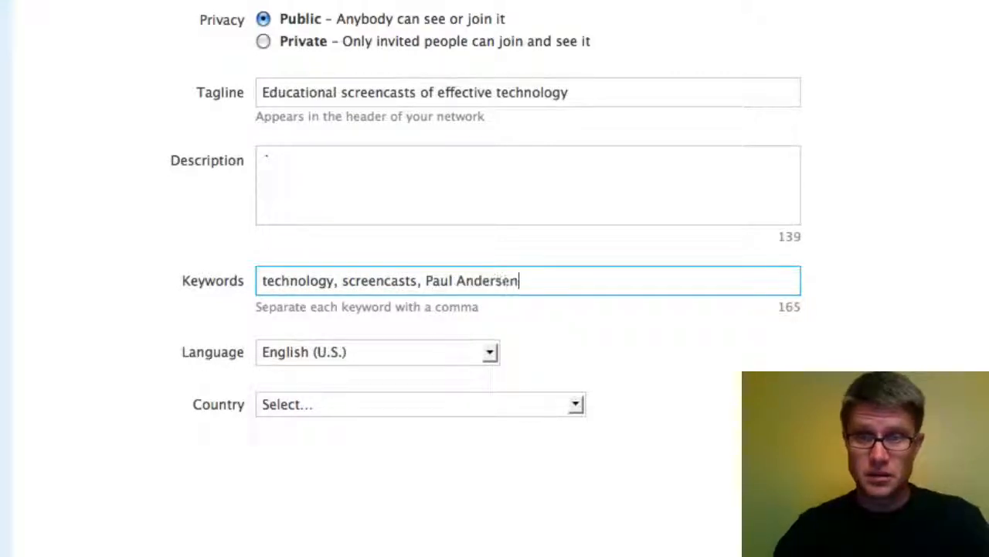
pyautogui.press('Tab')
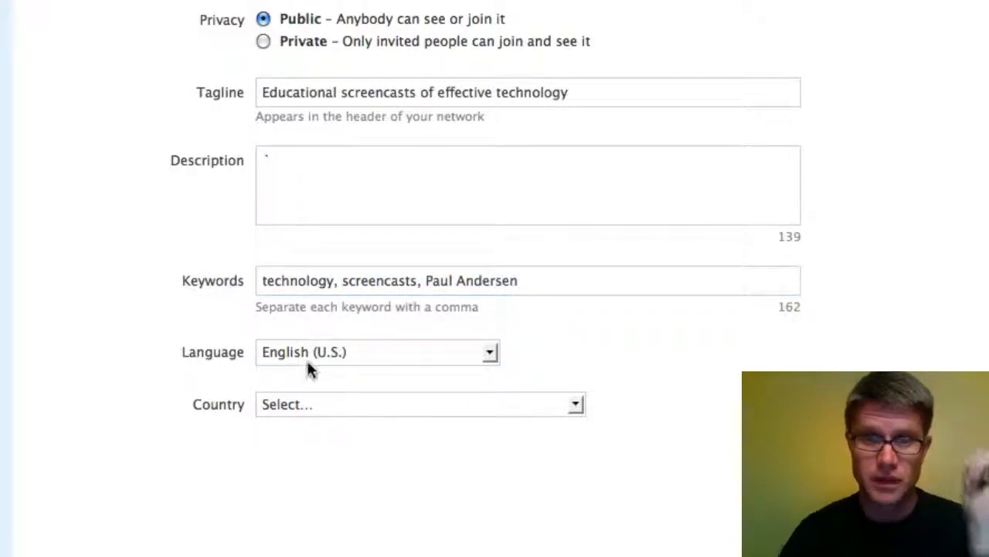
# Step: Set the network's country to United States
pyautogui.click(316, 402)
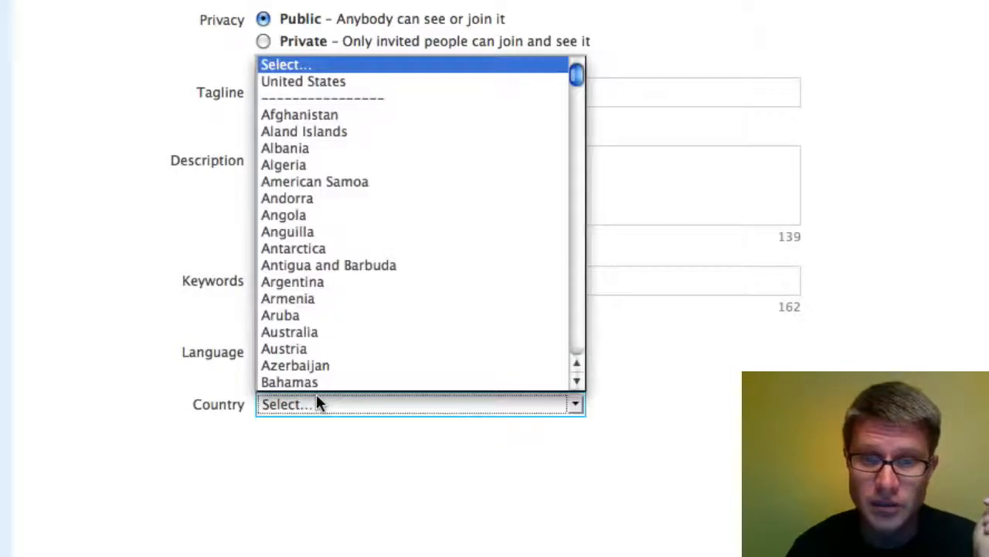
pyautogui.click(355, 80)
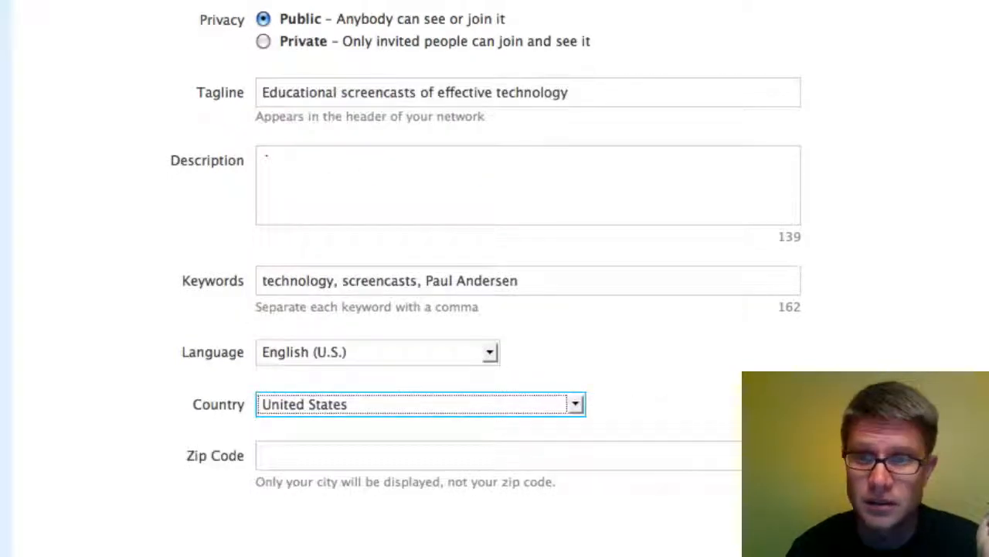
pyautogui.press('Tab')
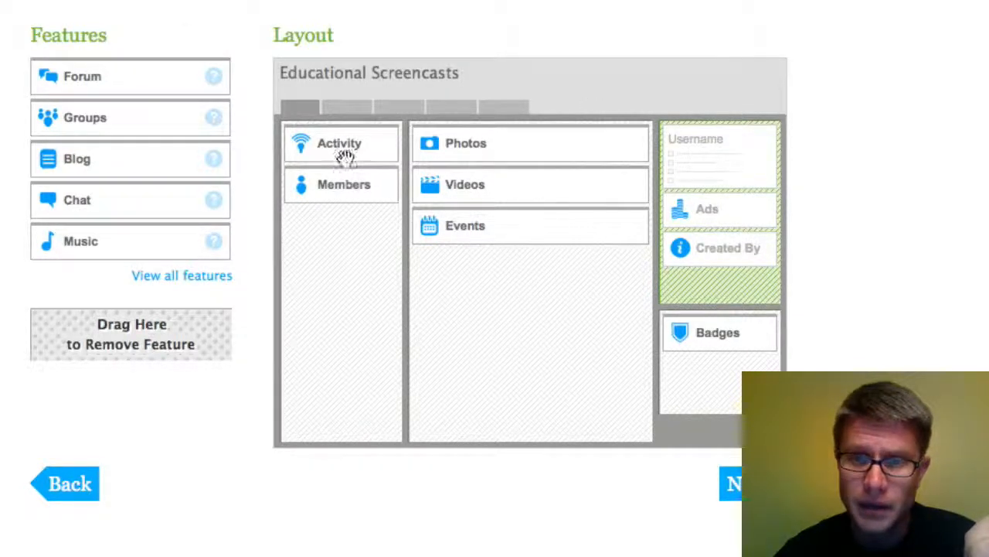
# Step: Move Activity into the middle column and drag Videos out of the features layout
pyautogui.moveTo(342, 149); pyautogui.dragTo(349, 187)
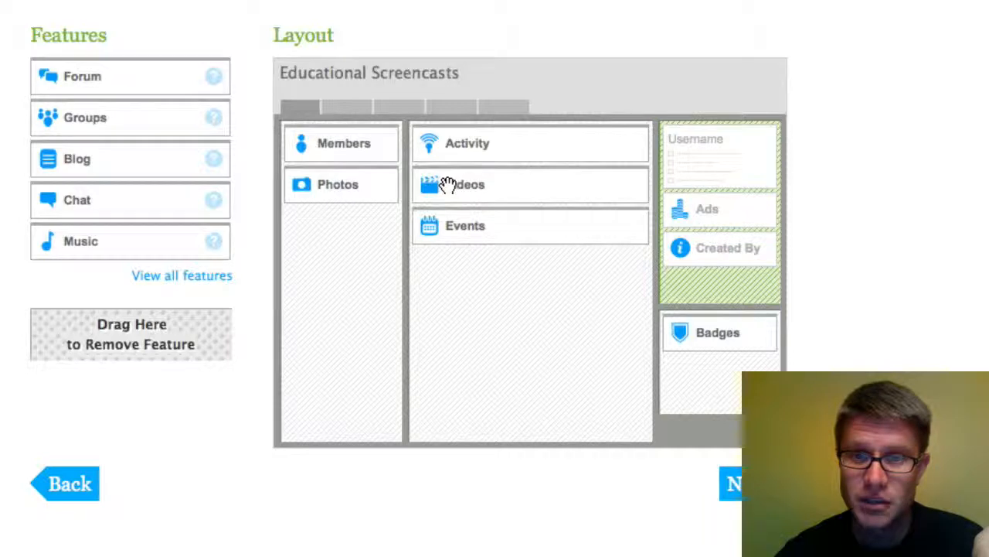
pyautogui.moveTo(448, 186); pyautogui.dragTo(151, 355)
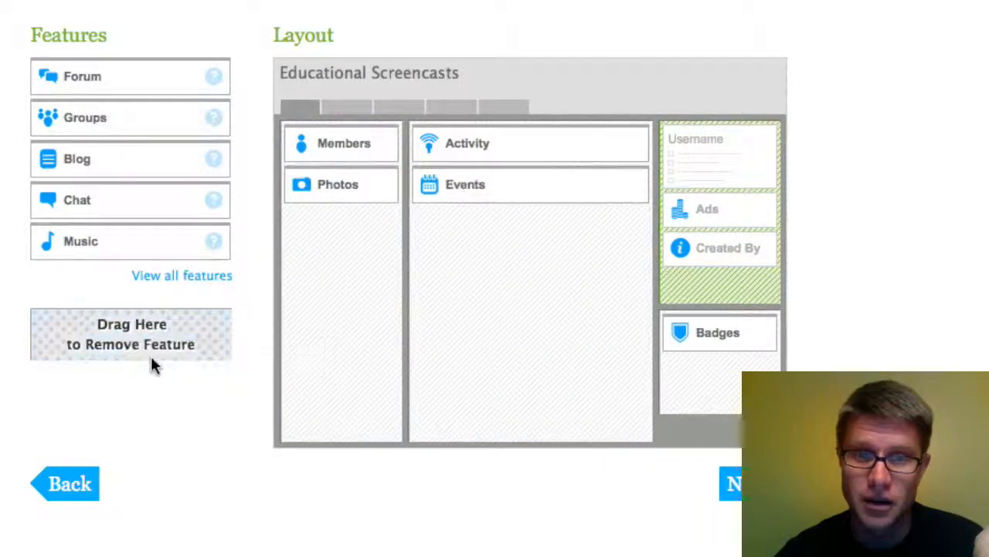
pyautogui.moveTo(122, 89); pyautogui.dragTo(489, 164)
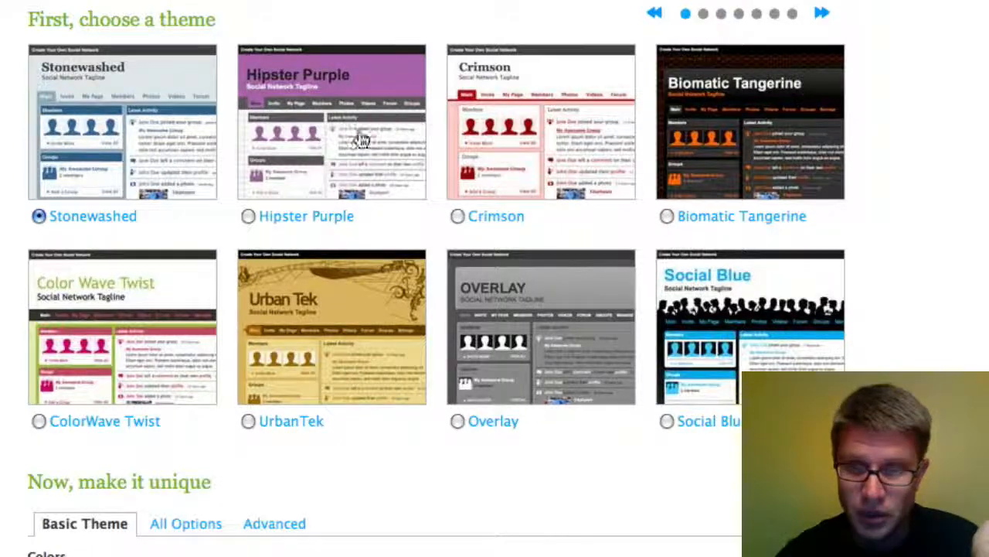
# Step: Select the UrbanTek theme and review its Basic Theme colors
pyautogui.click(247, 421)
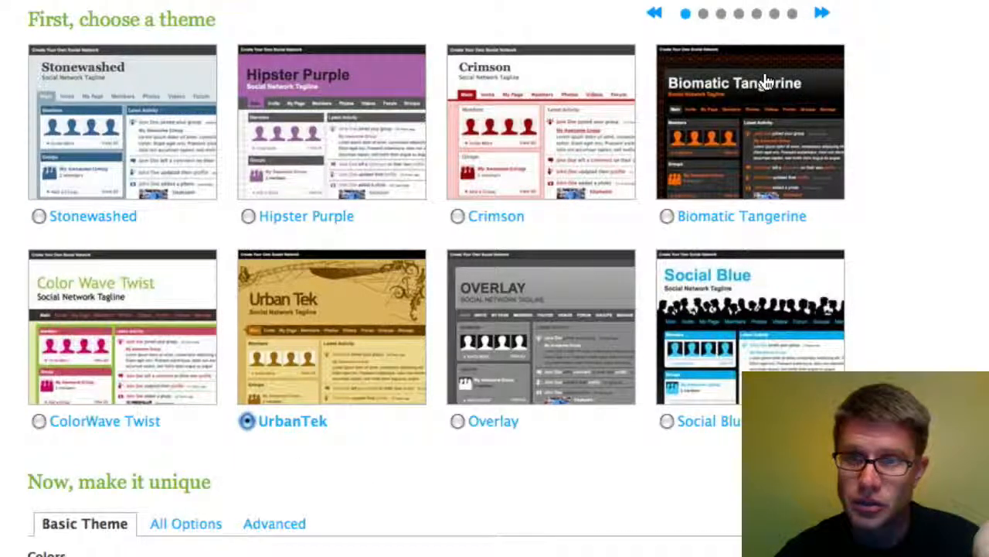
pyautogui.scroll(-5, 763, 80)
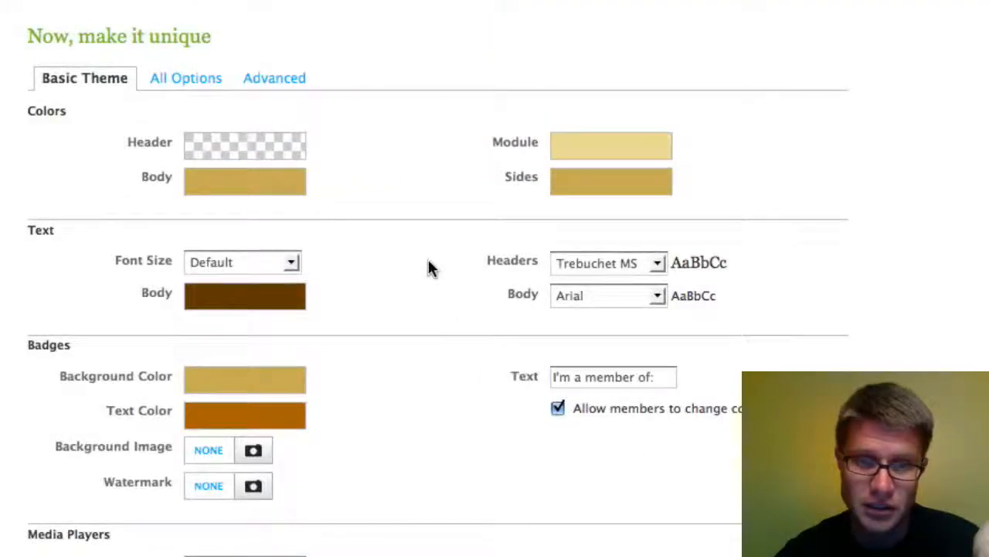
pyautogui.scroll(5, 429, 267)
pyautogui.scroll(1, 429, 267)
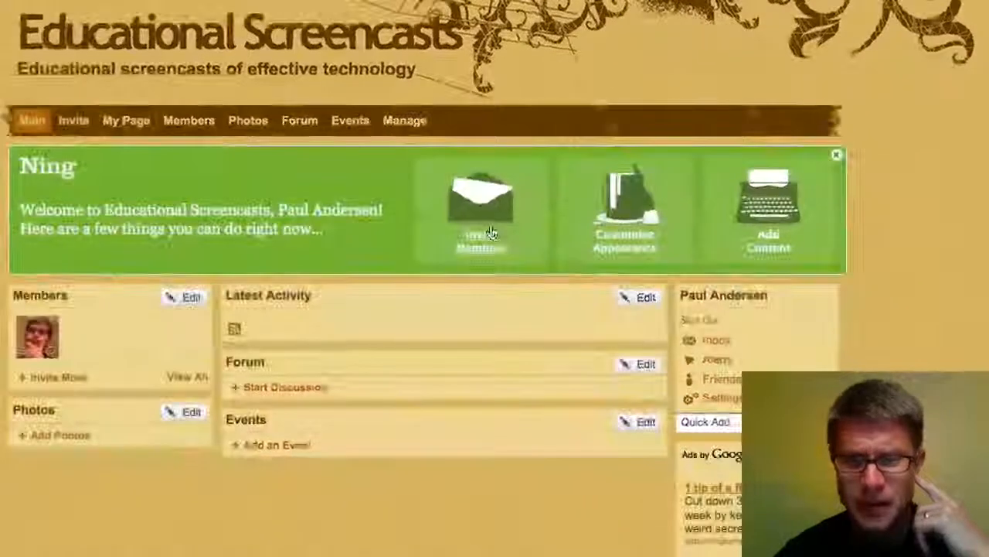
# Step: Close the green Ning welcome box and review the main page's sections
pyautogui.click(838, 157)
pyautogui.scroll(-2, 836, 157)
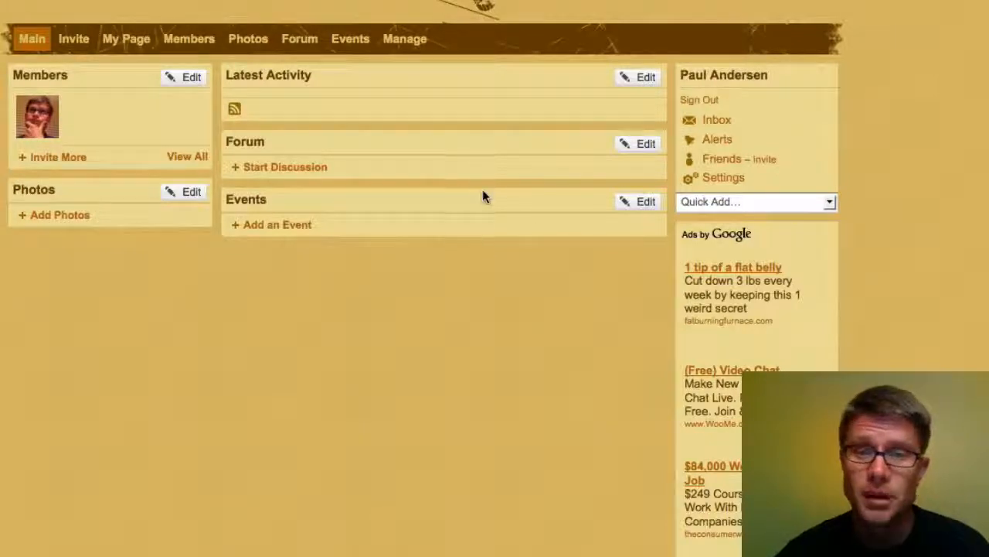
pyautogui.click(404, 38)
# Step: Scroll through the Manage options and open the page for adding network features
pyautogui.scroll(-2, 393, 218)
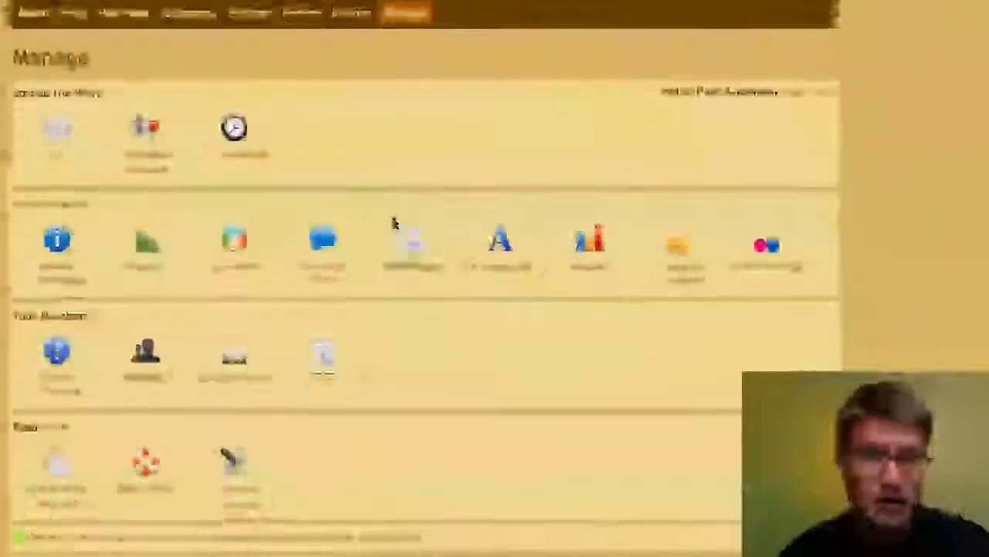
pyautogui.scroll(-1, 393, 218)
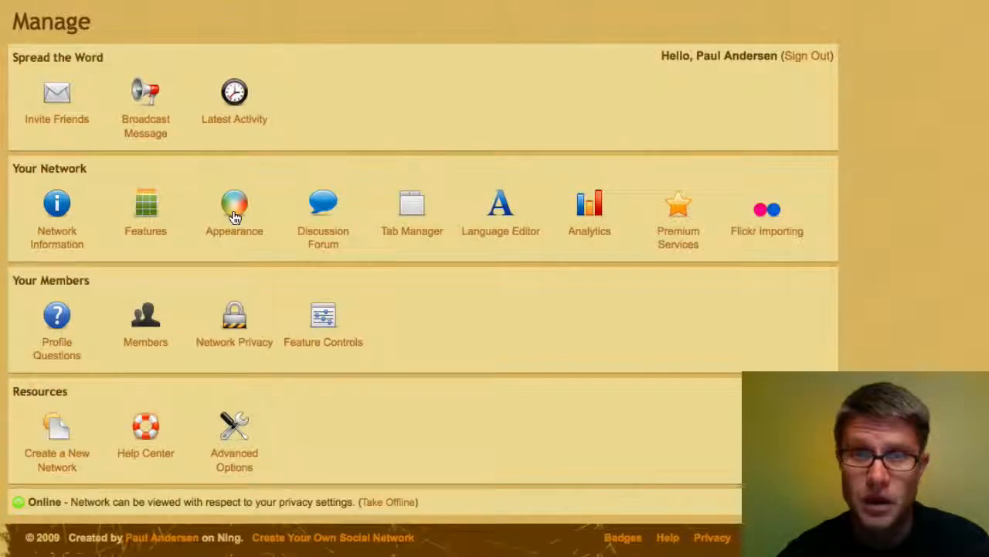
pyautogui.click(146, 209)
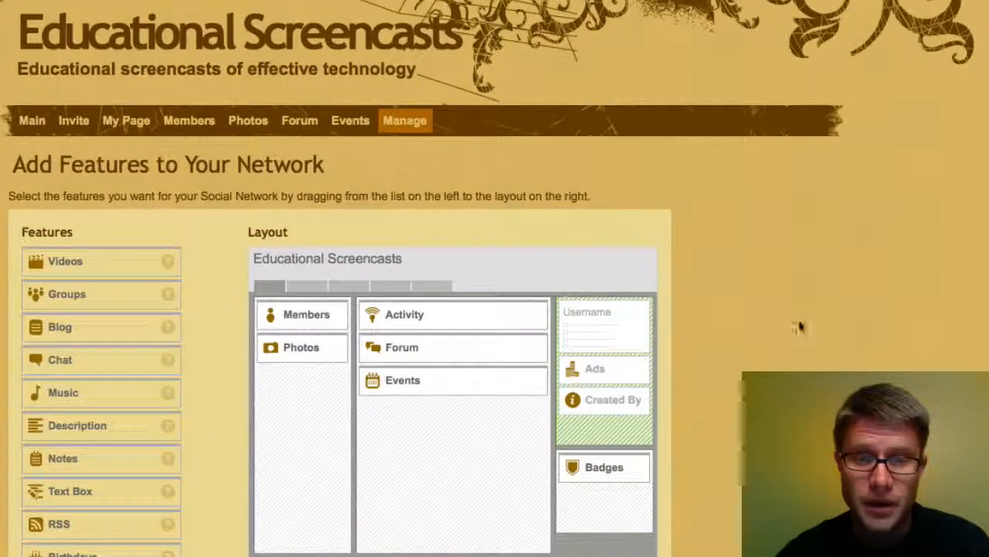
# Step: Remove Badges, place Birthdays under Photos, save the layout and check the main page
pyautogui.scroll(-5, 946, 354)
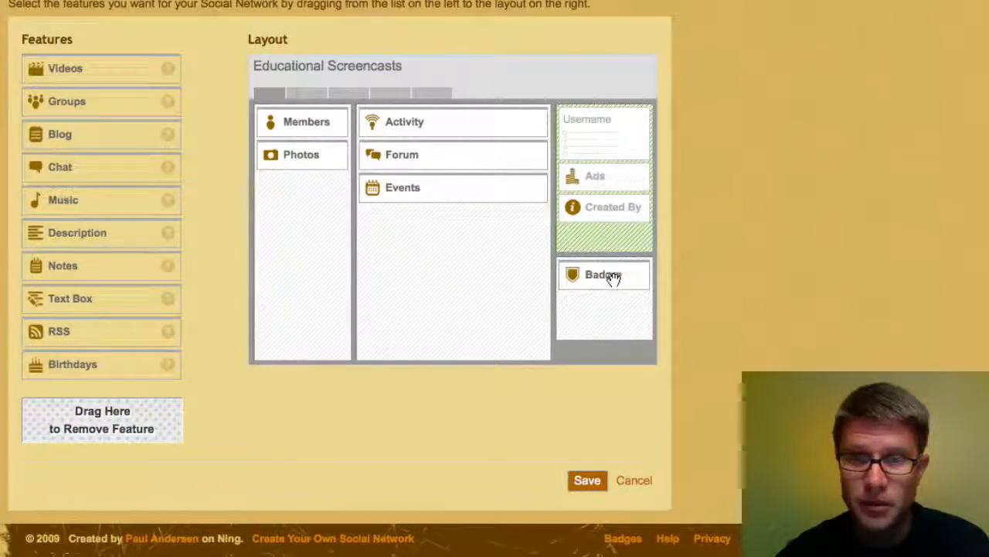
pyautogui.moveTo(616, 276); pyautogui.dragTo(139, 424)
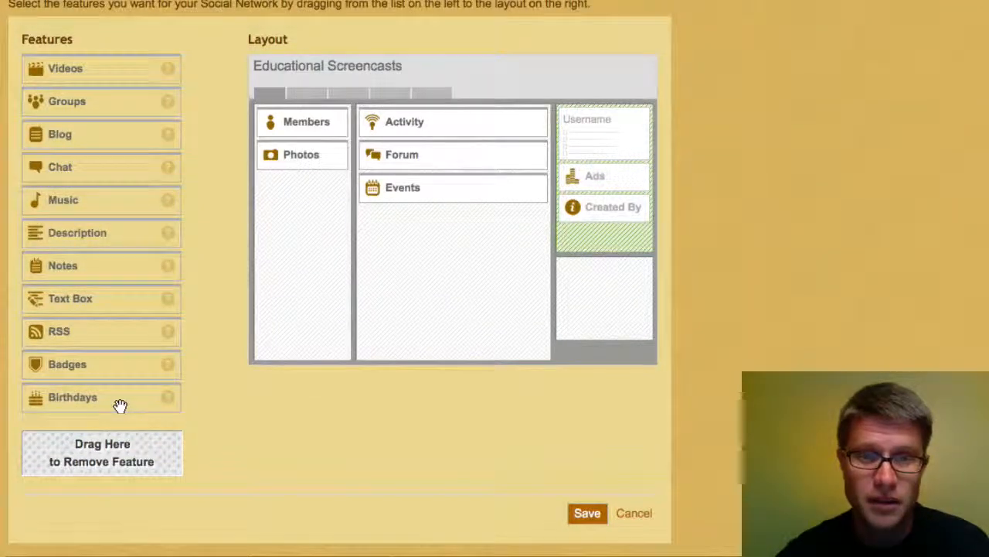
pyautogui.moveTo(198, 317); pyautogui.dragTo(302, 209)
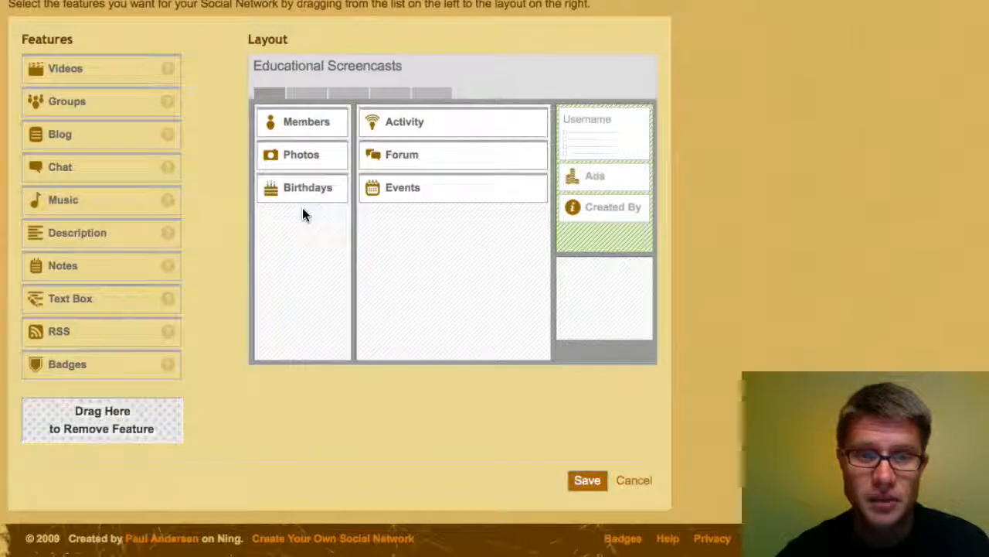
pyautogui.click(587, 481)
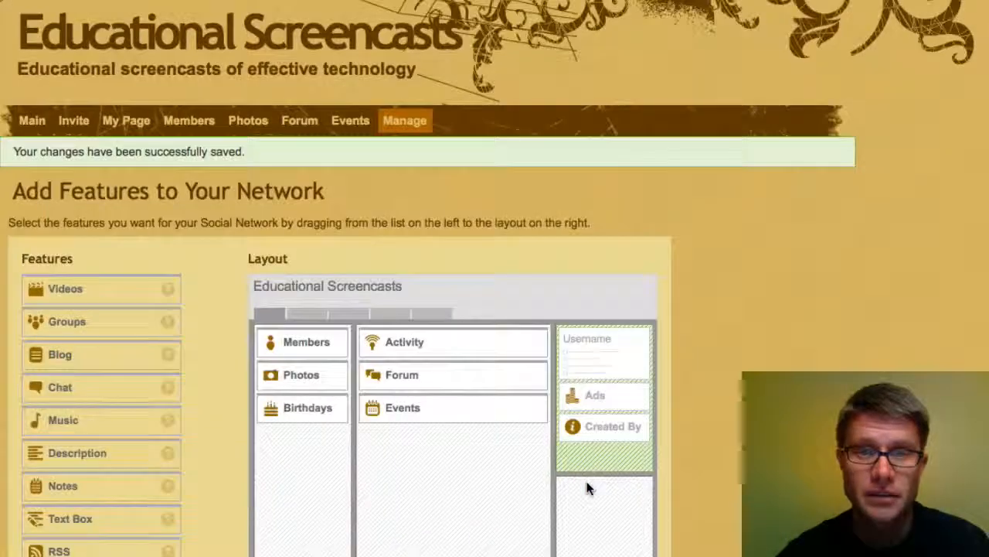
pyautogui.click(31, 123)
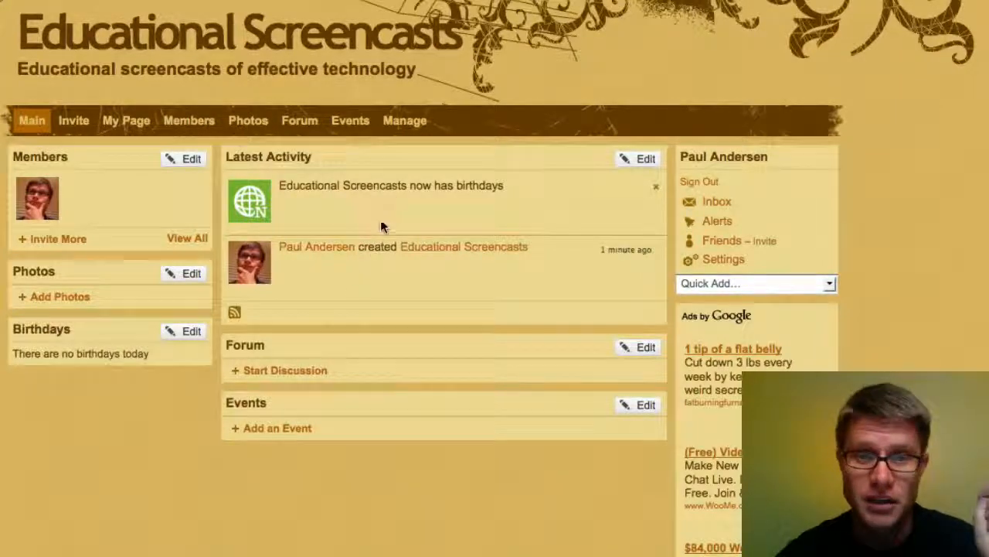
pyautogui.scroll(-3, 848, 304)
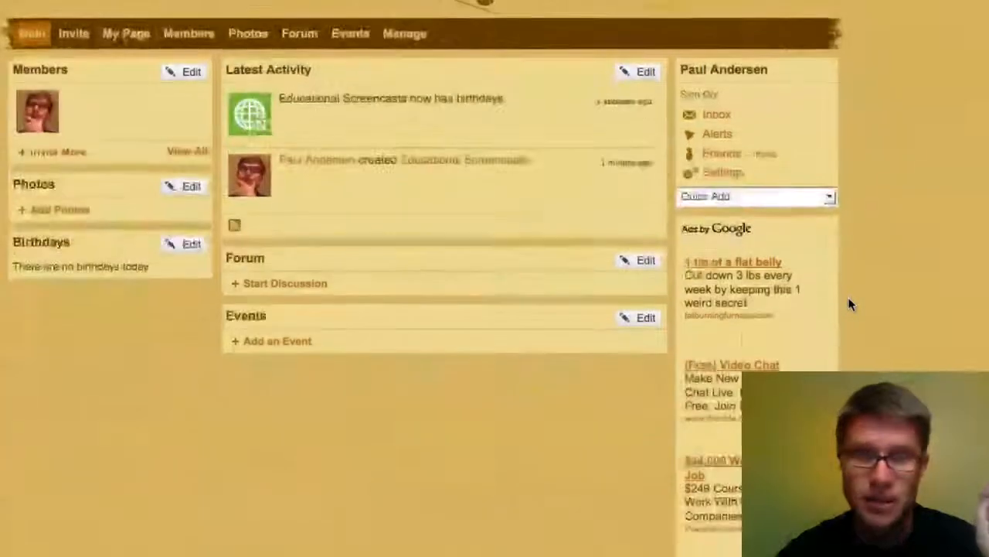
# Step: Open Network Information from Manage and browse for a new network icon image
pyautogui.click(417, 38)
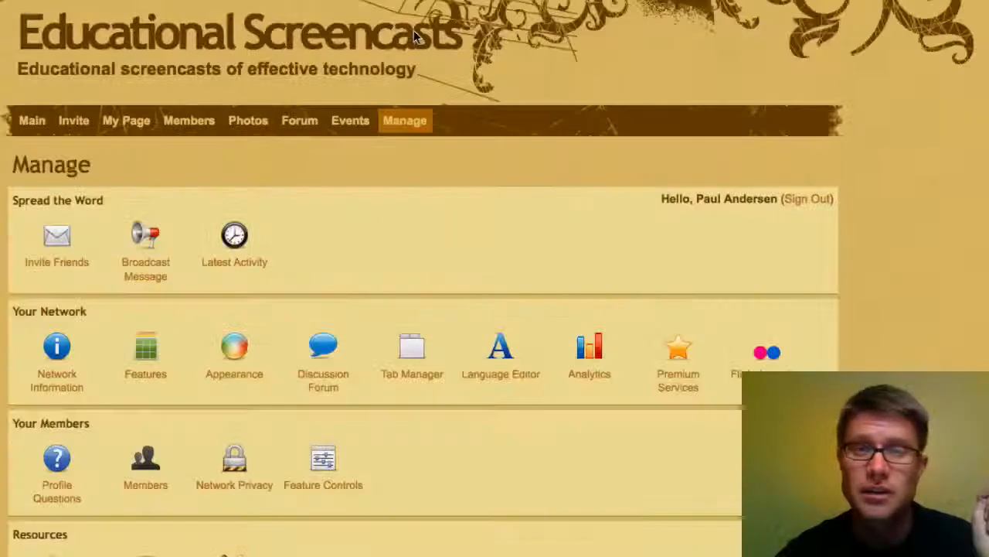
pyautogui.scroll(-2, 659, 77)
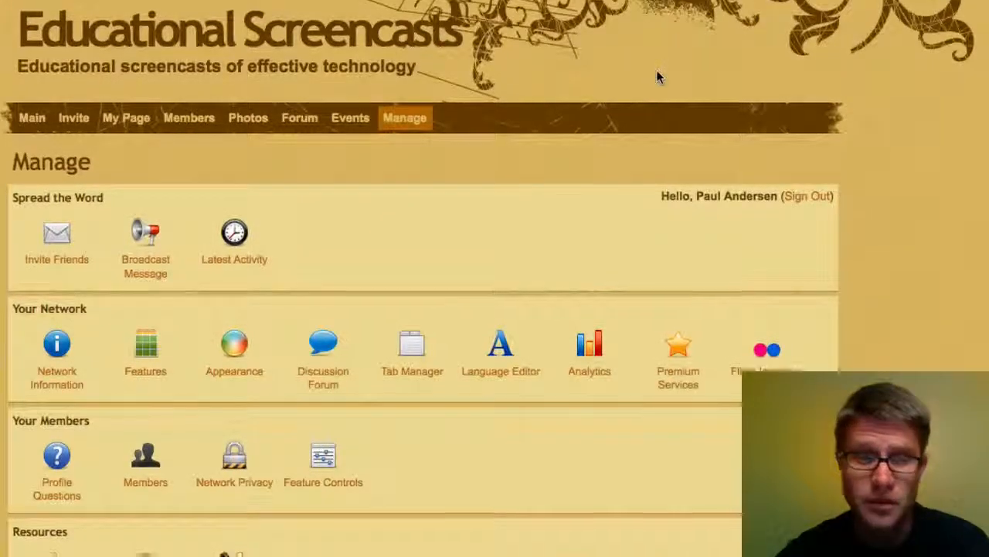
pyautogui.scroll(-3, 657, 78)
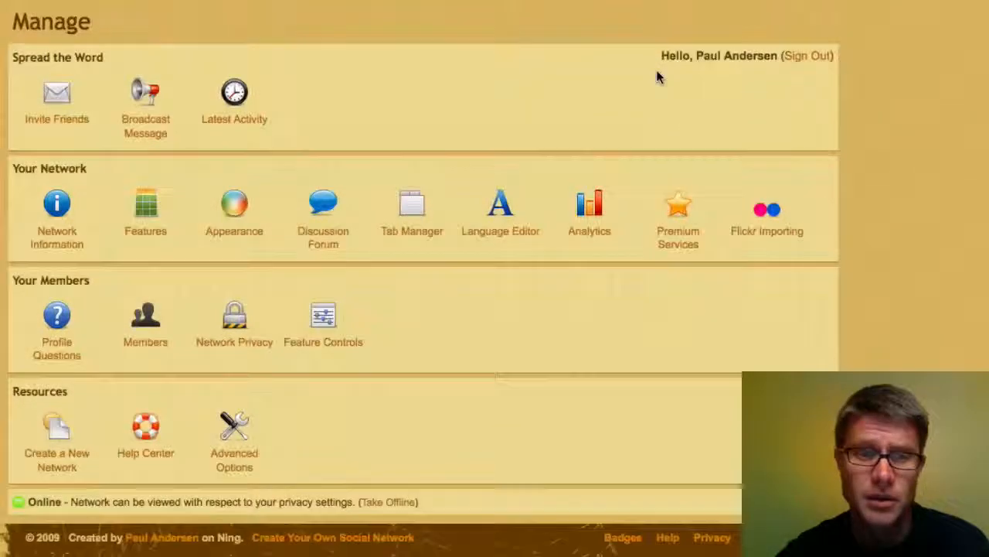
pyautogui.click(56, 205)
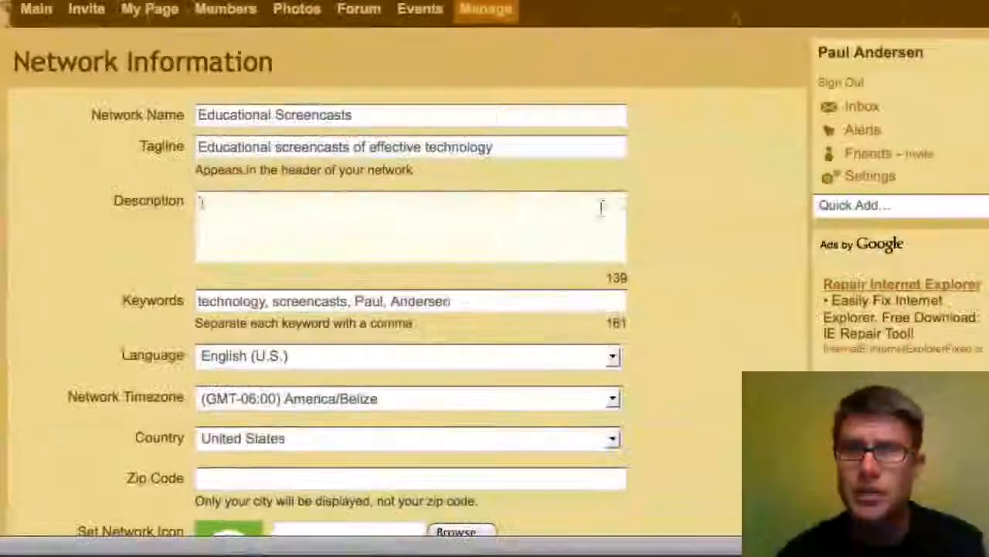
pyautogui.scroll(-5, 751, 202)
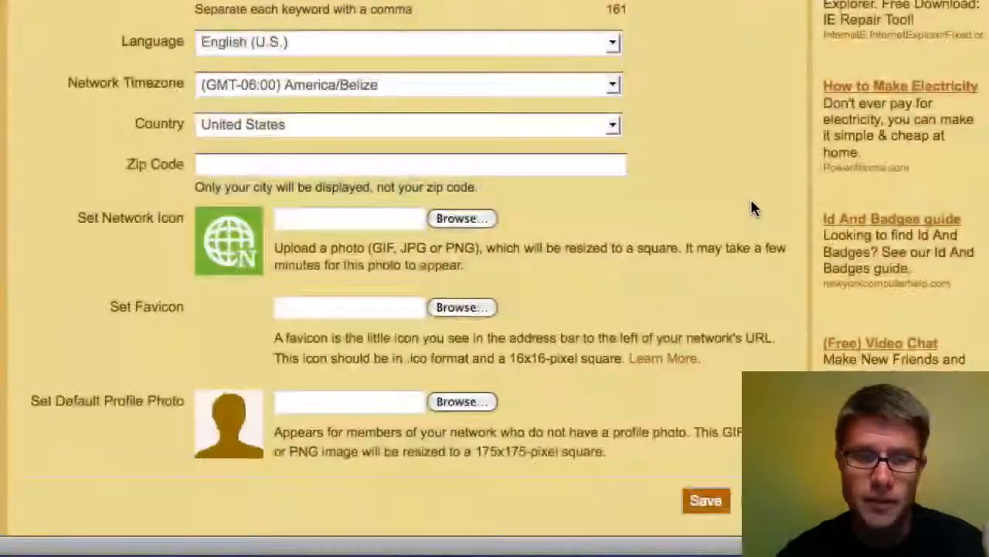
pyautogui.scroll(-2, 754, 207)
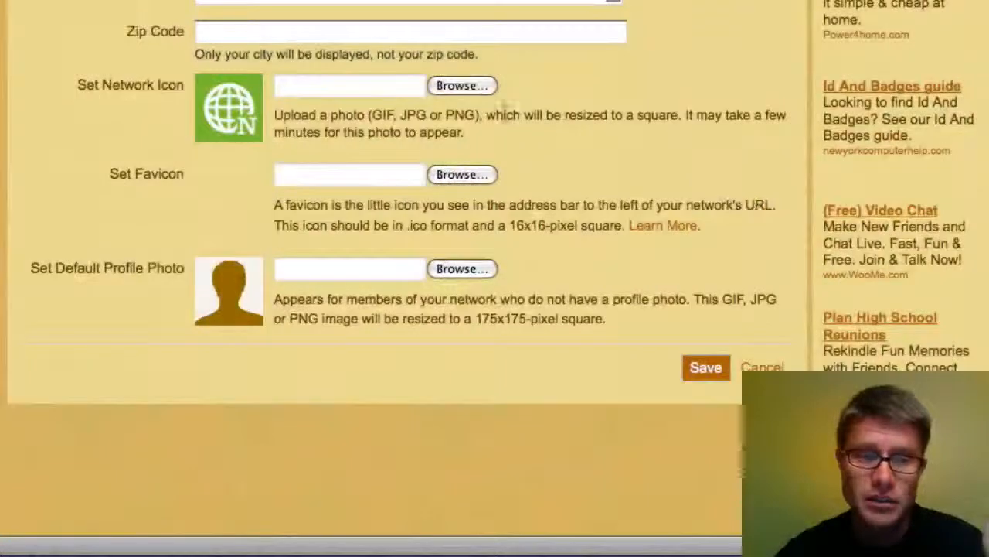
pyautogui.click(455, 85)
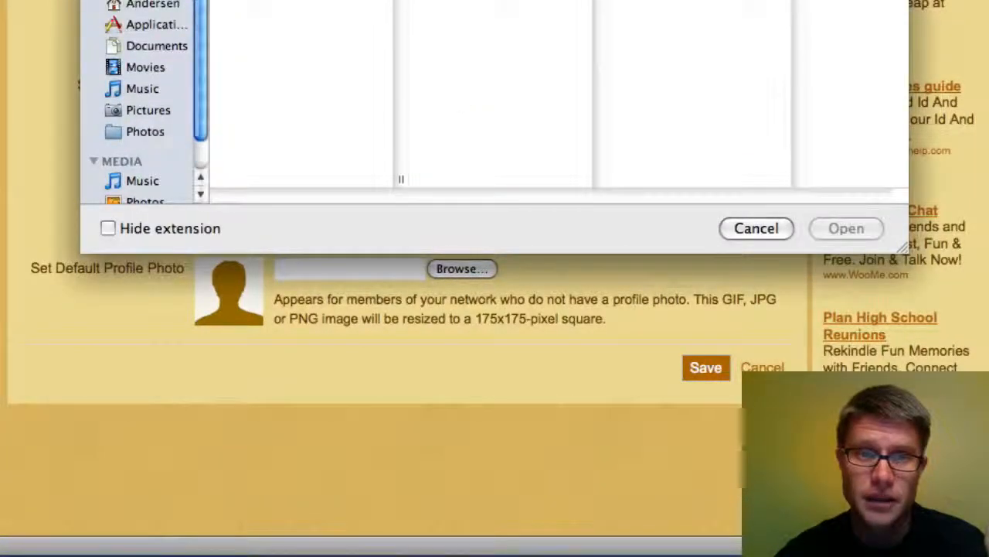
# Step: Choose the educational screencasts image as the new network icon
pyautogui.scroll(-20, 521, 19)
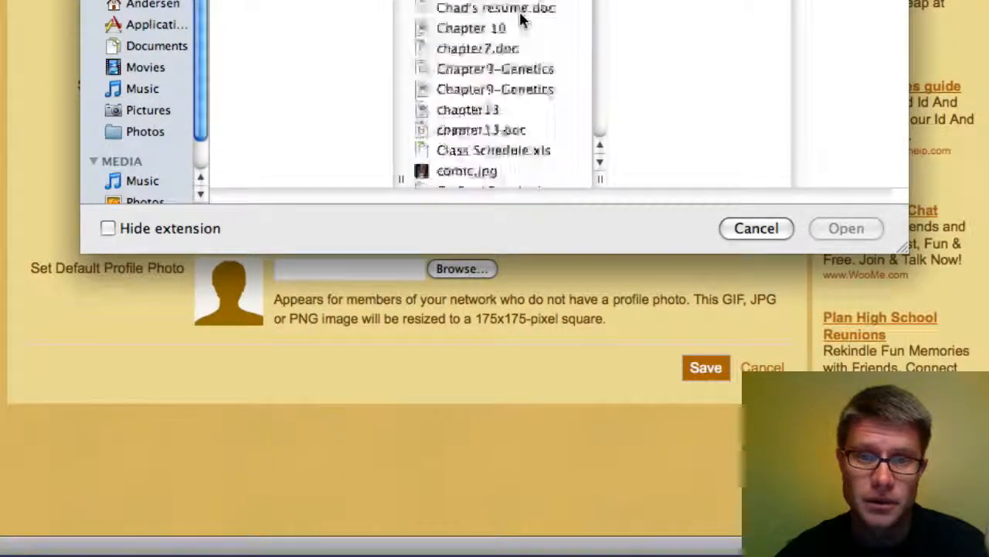
pyautogui.scroll(-5, 520, 19)
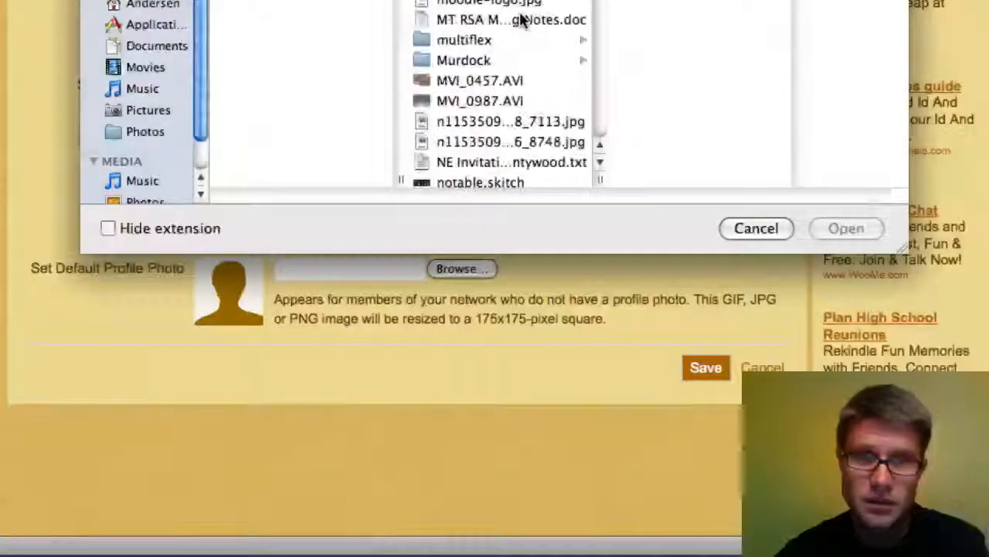
pyautogui.scroll(5, 521, 19)
pyautogui.scroll(10, 520, 19)
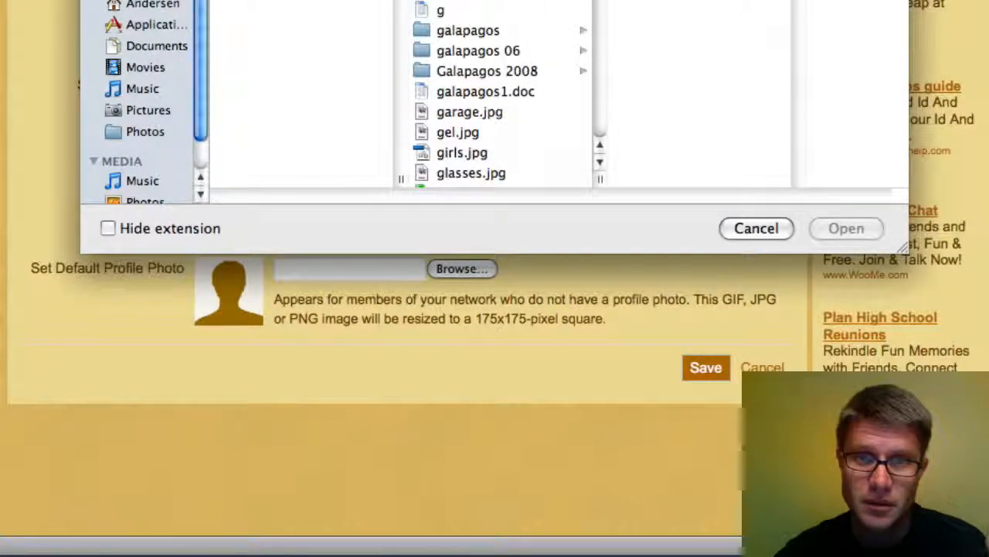
pyautogui.doubleClick(495, 10)
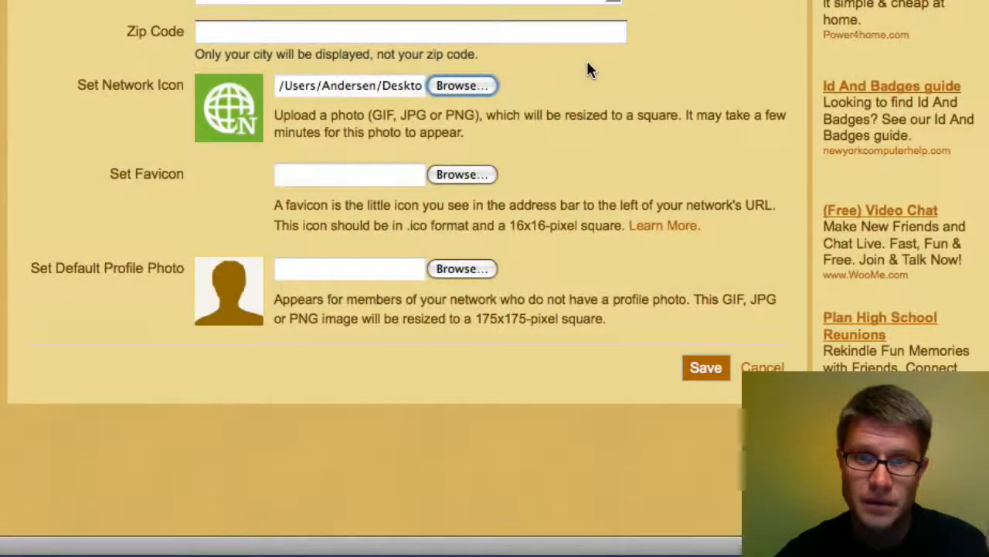
# Step: Save the Network Information changes and return to the Manage page
pyautogui.click(701, 371)
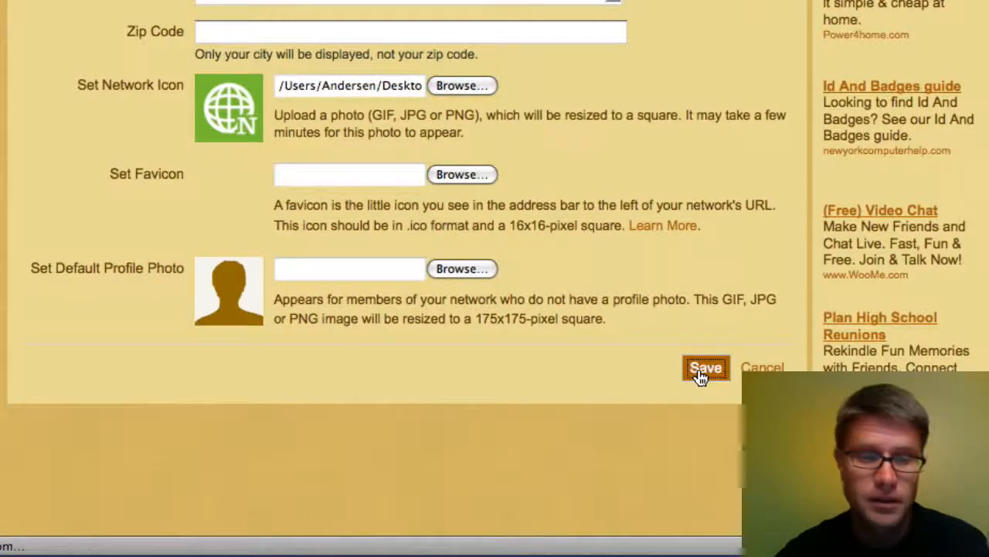
pyautogui.scroll(-4, 680, 359)
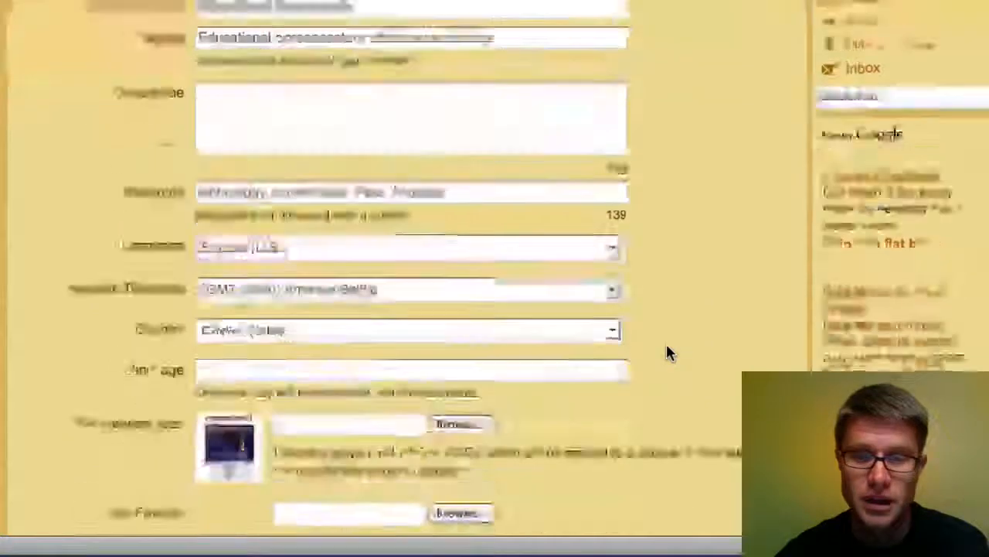
pyautogui.scroll(-3, 669, 352)
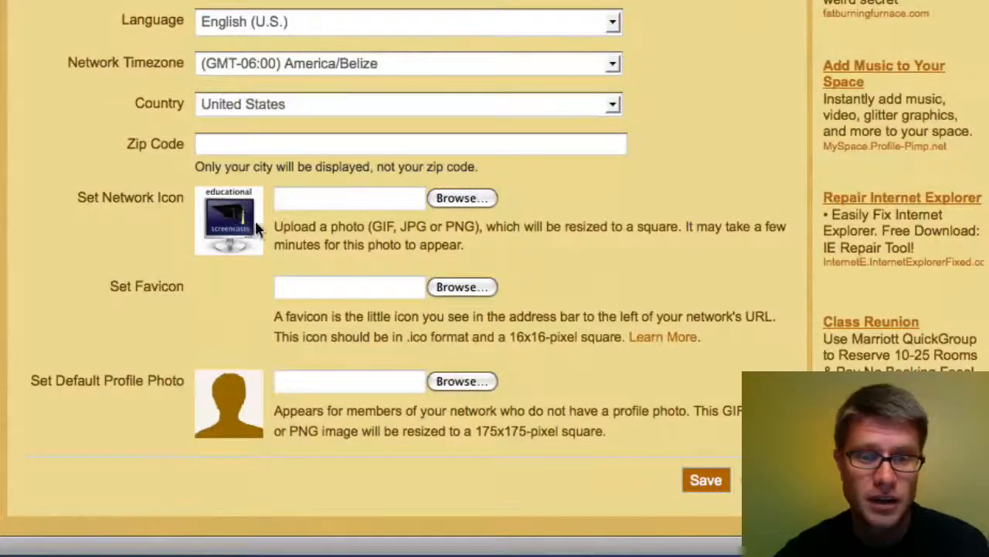
pyautogui.scroll(5, 680, 81)
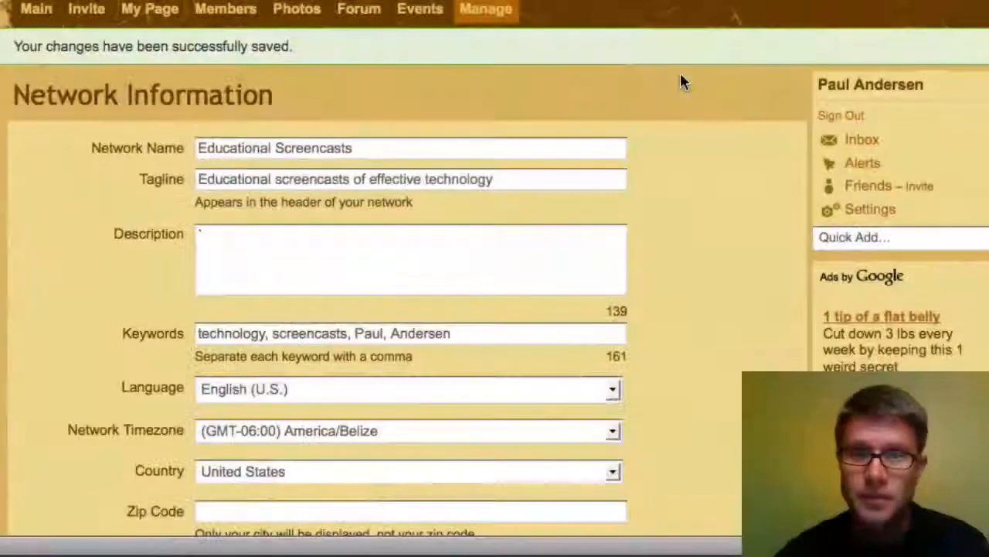
pyautogui.click(480, 9)
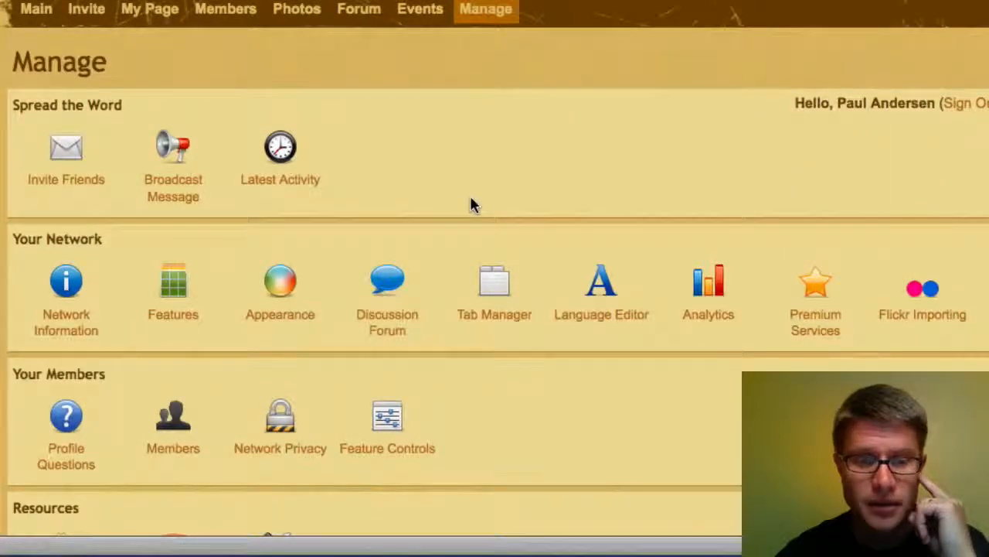
# Step: In Feature Controls, check 'Require new members to add a profile photo' and save
pyautogui.scroll(-3, 473, 205)
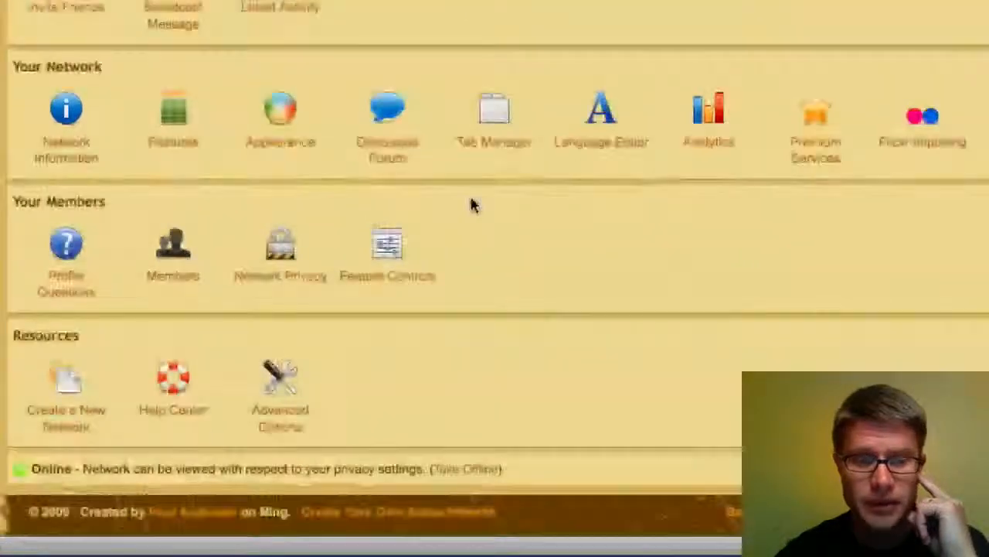
pyautogui.click(387, 247)
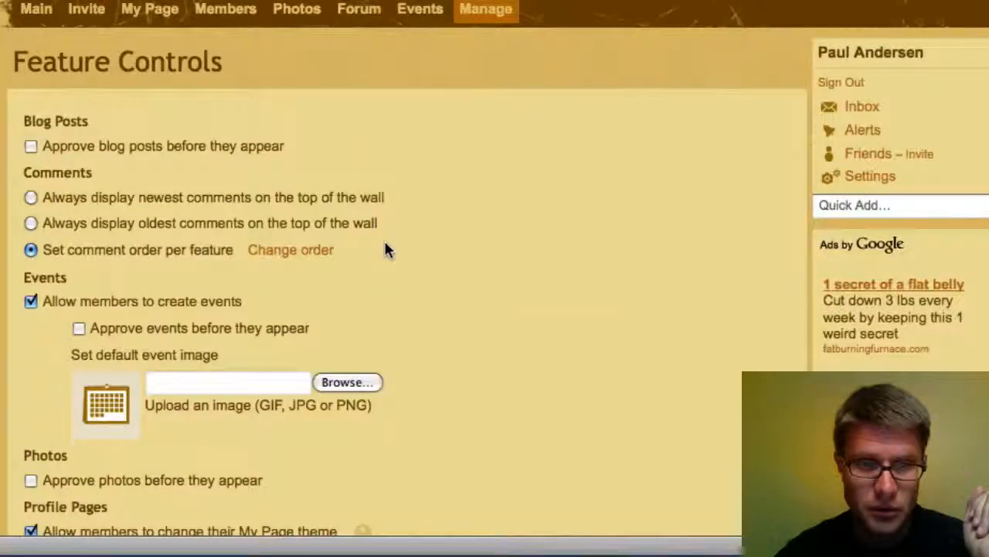
pyautogui.scroll(-5, 473, 226)
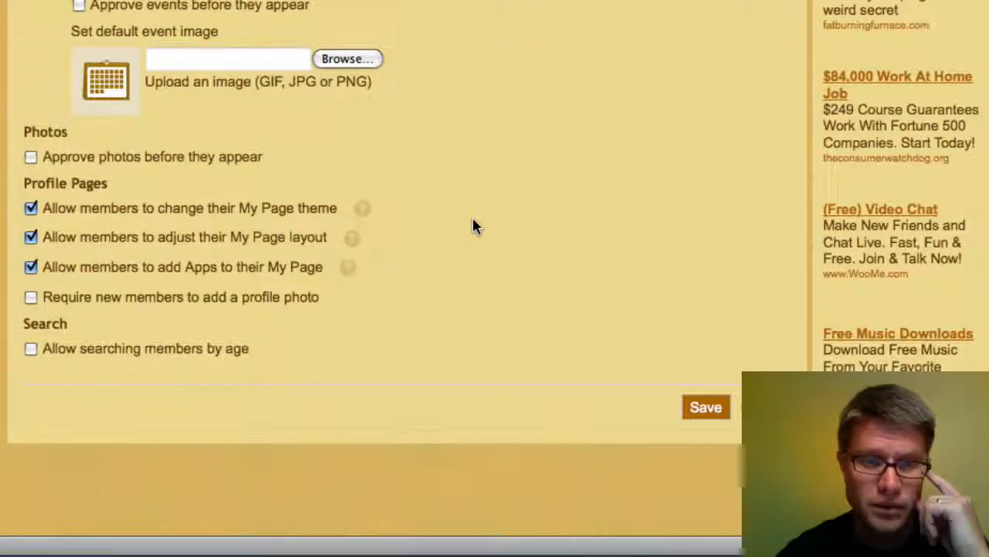
pyautogui.click(31, 297)
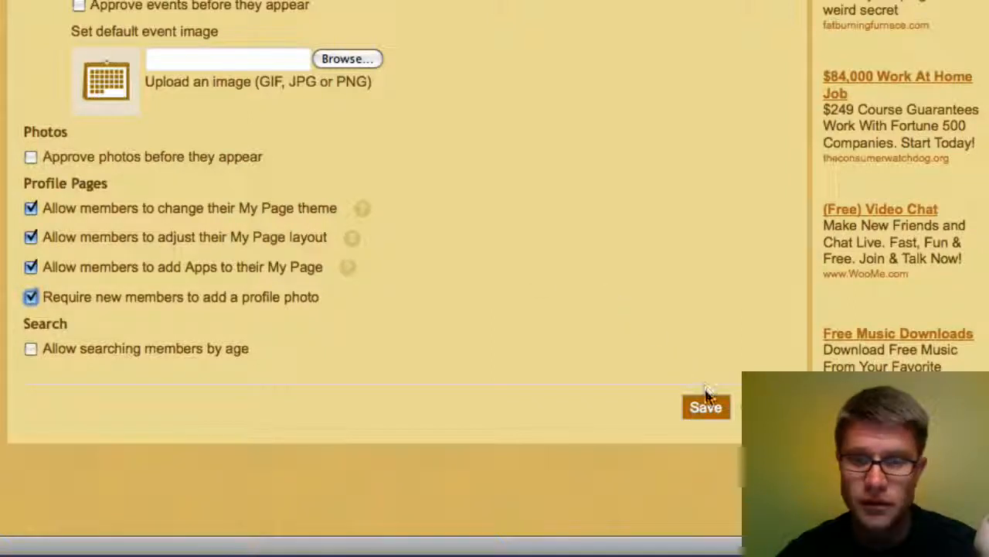
pyautogui.click(706, 408)
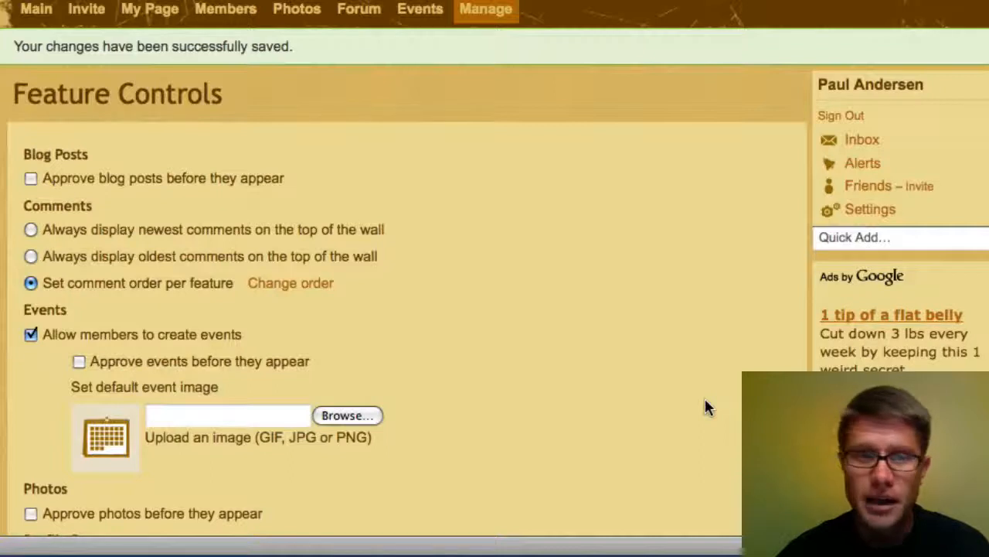
# Step: View the Main page and My Page profile, then return to Main showing the Birthdays box
pyautogui.click(28, 10)
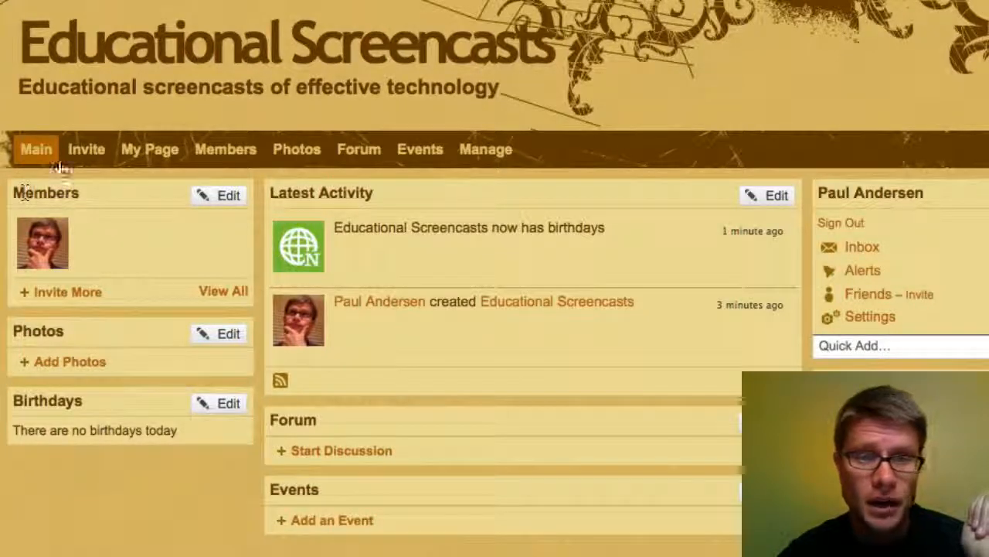
pyautogui.click(131, 152)
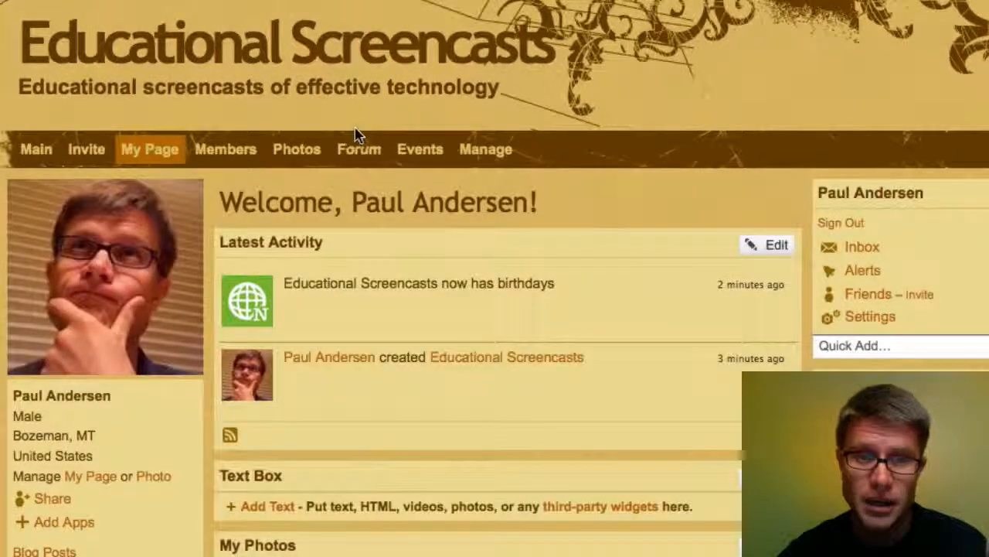
pyautogui.scroll(-5, 355, 133)
pyautogui.scroll(3, 356, 134)
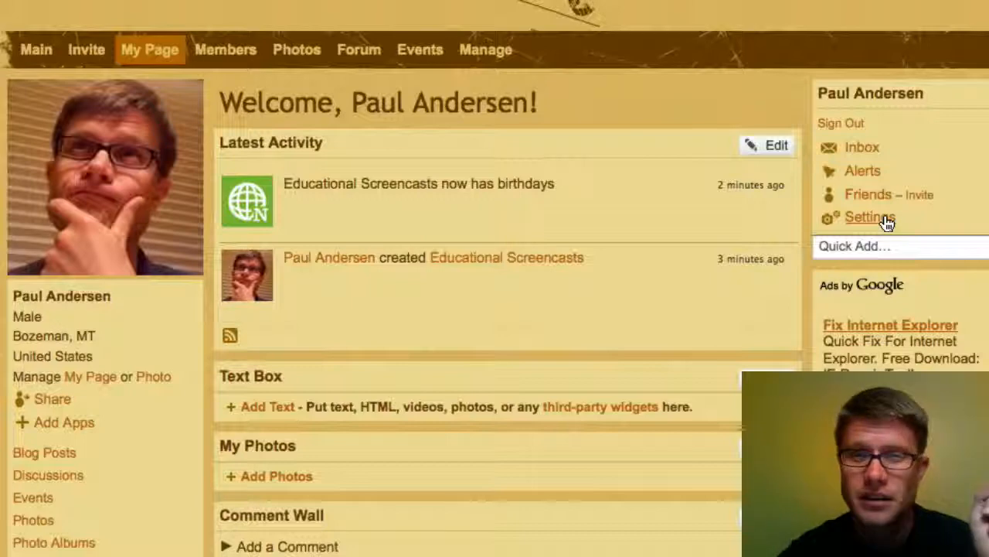
pyautogui.click(34, 50)
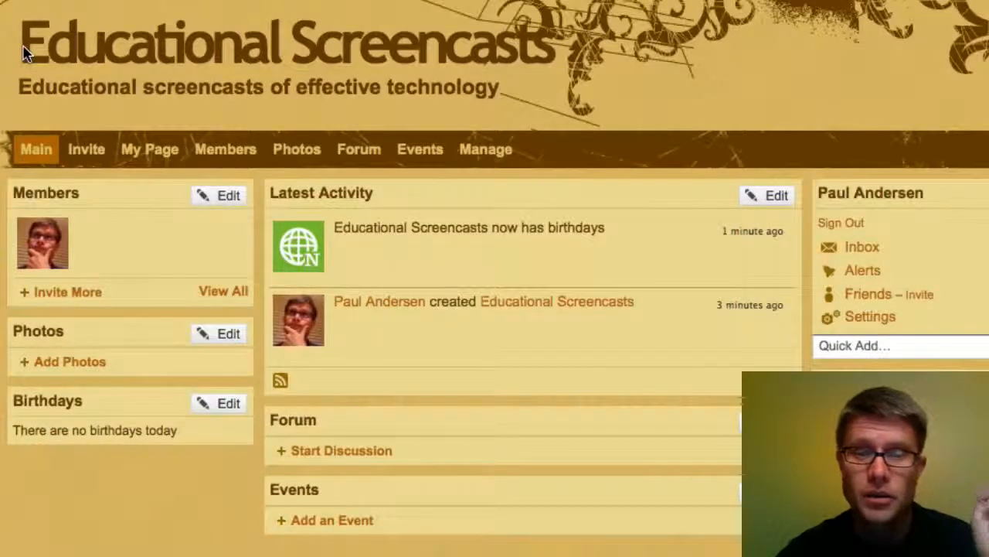